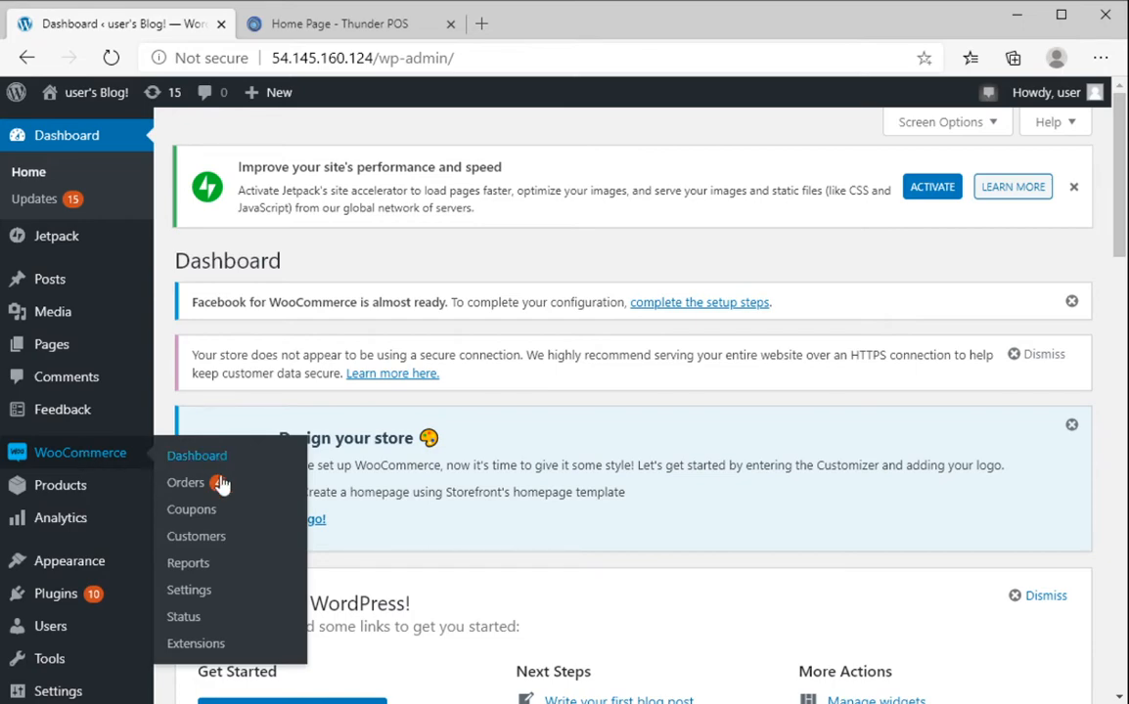
Go to WooCommerce Settings > Advanced and open the REST API keys list
{"action": "left_click", "coordinate": [196, 592]}
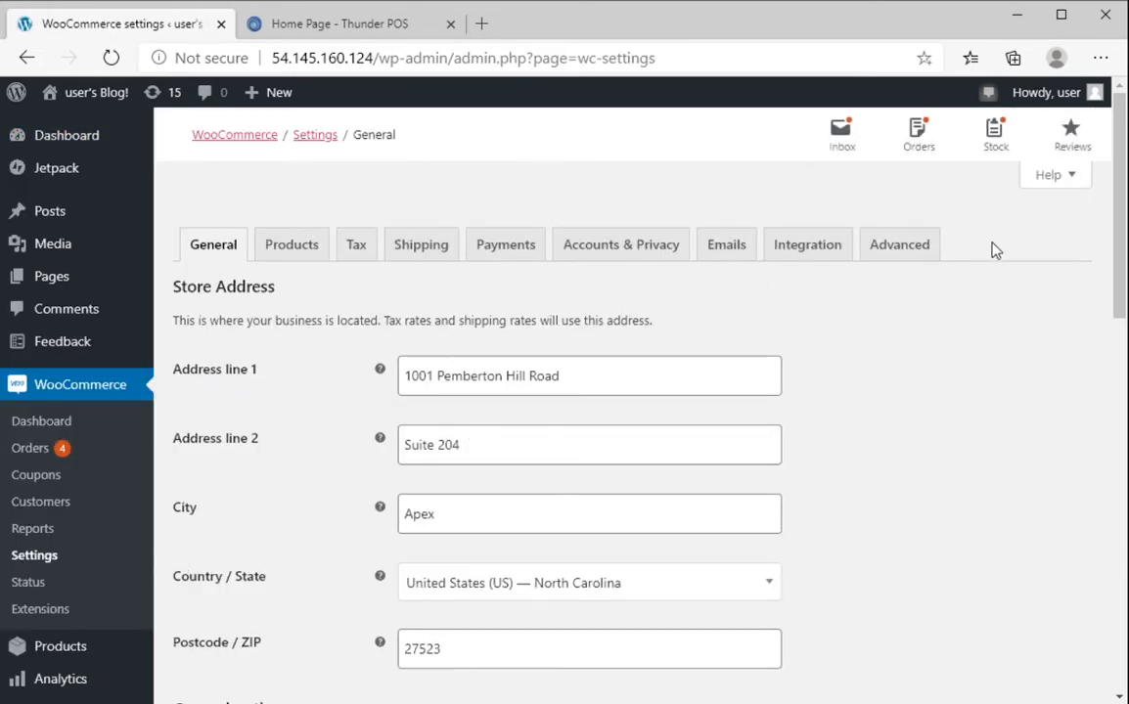
{"action": "left_click", "coordinate": [900, 257]}
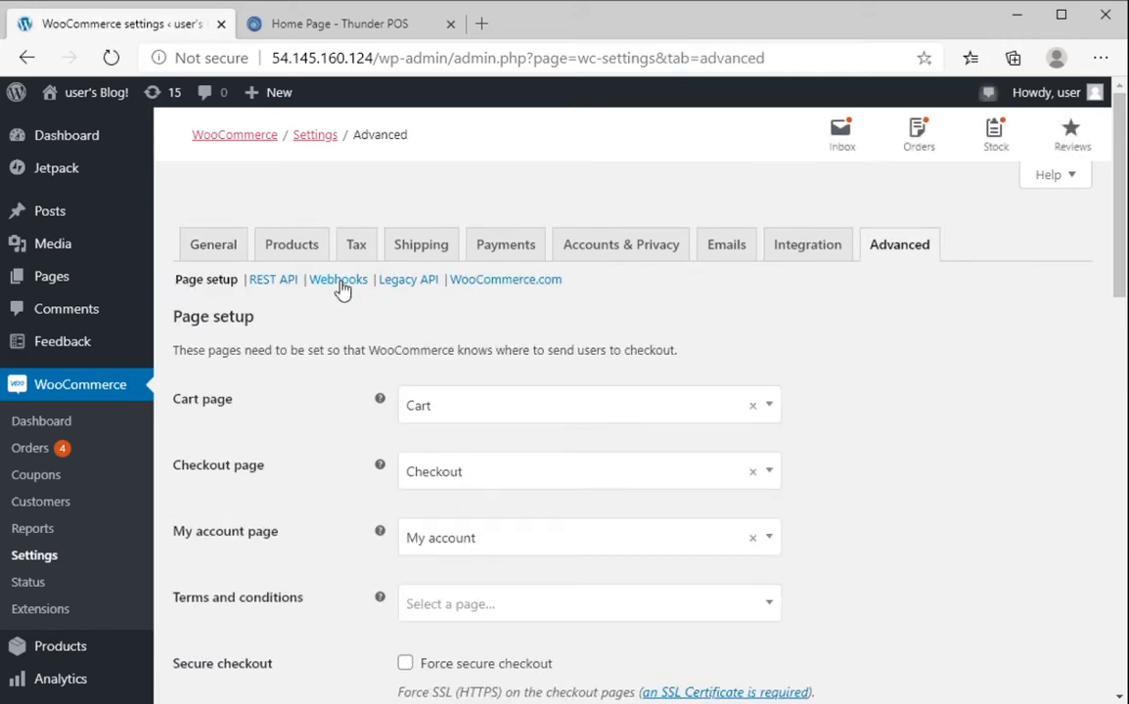
{"action": "left_click", "coordinate": [269, 284]}
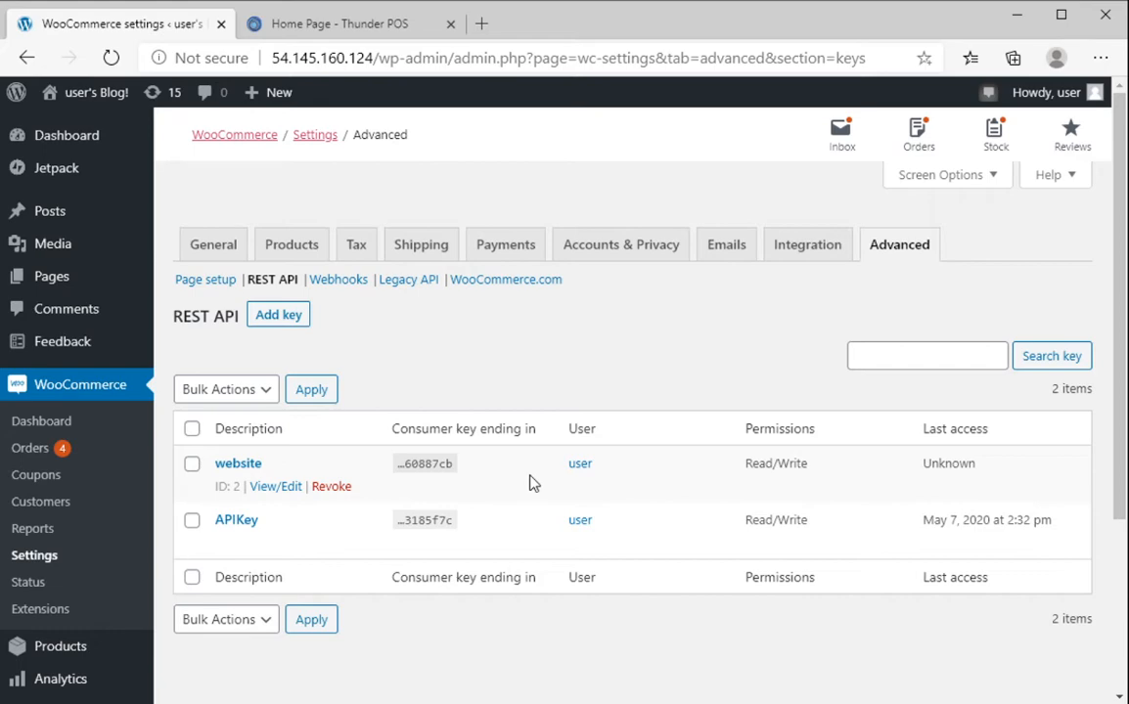
Generate a Read/Write API key described 'ThunderPOS Access Key' for the current user
{"action": "left_click", "coordinate": [276, 320]}
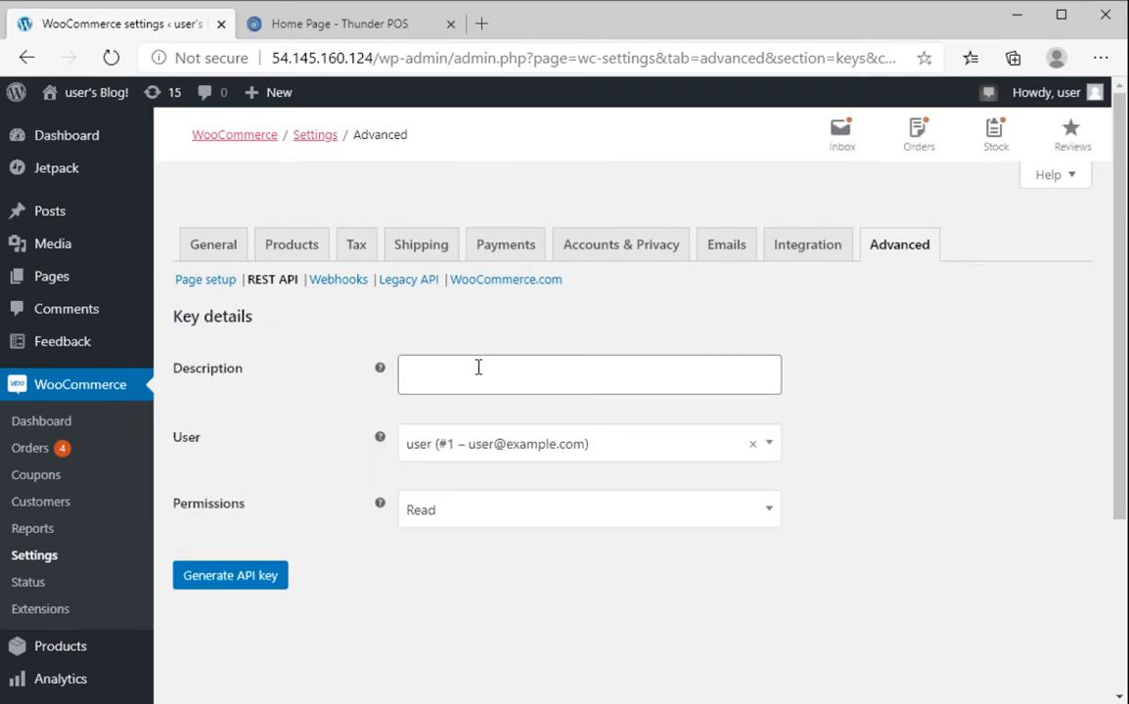
{"action": "left_click", "coordinate": [479, 367]}
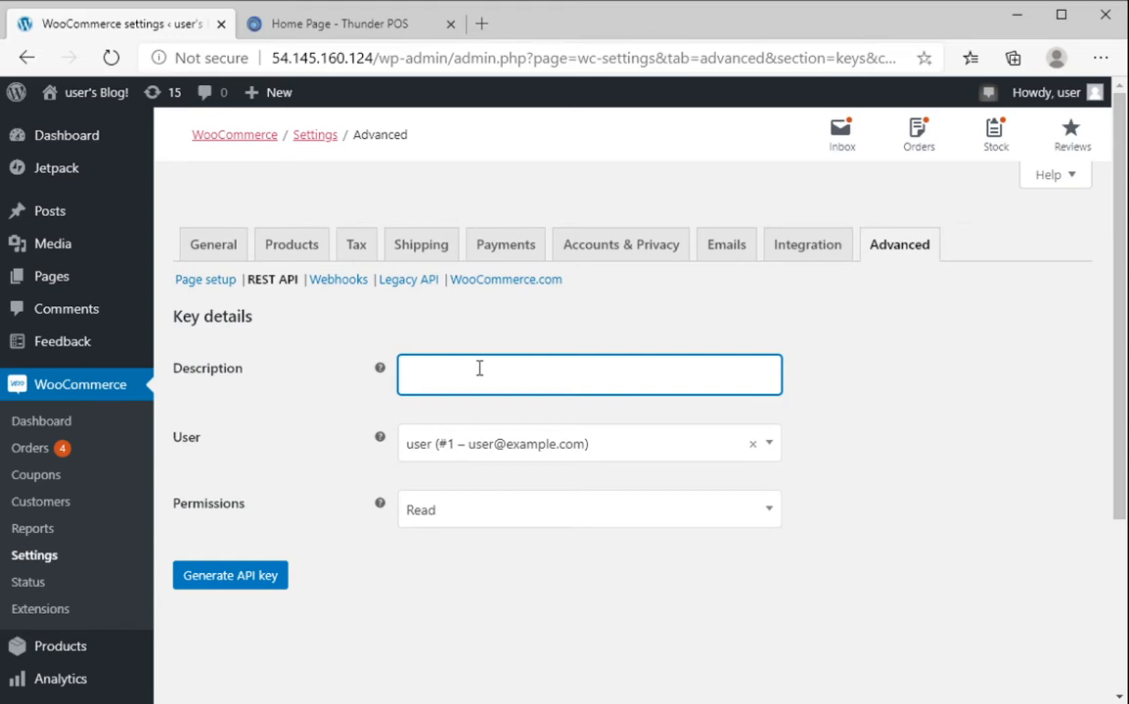
{"action": "type", "text": "ThunderPOS Access Key"}
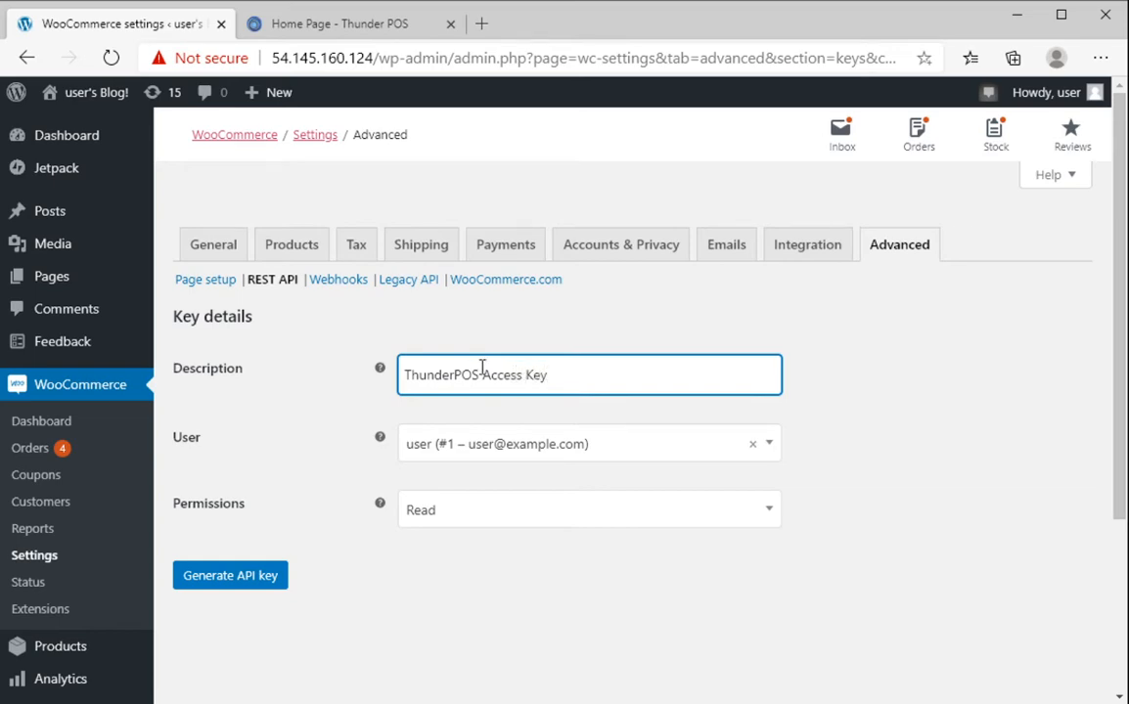
{"action": "left_click", "coordinate": [537, 448]}
{"action": "left_click", "coordinate": [537, 440]}
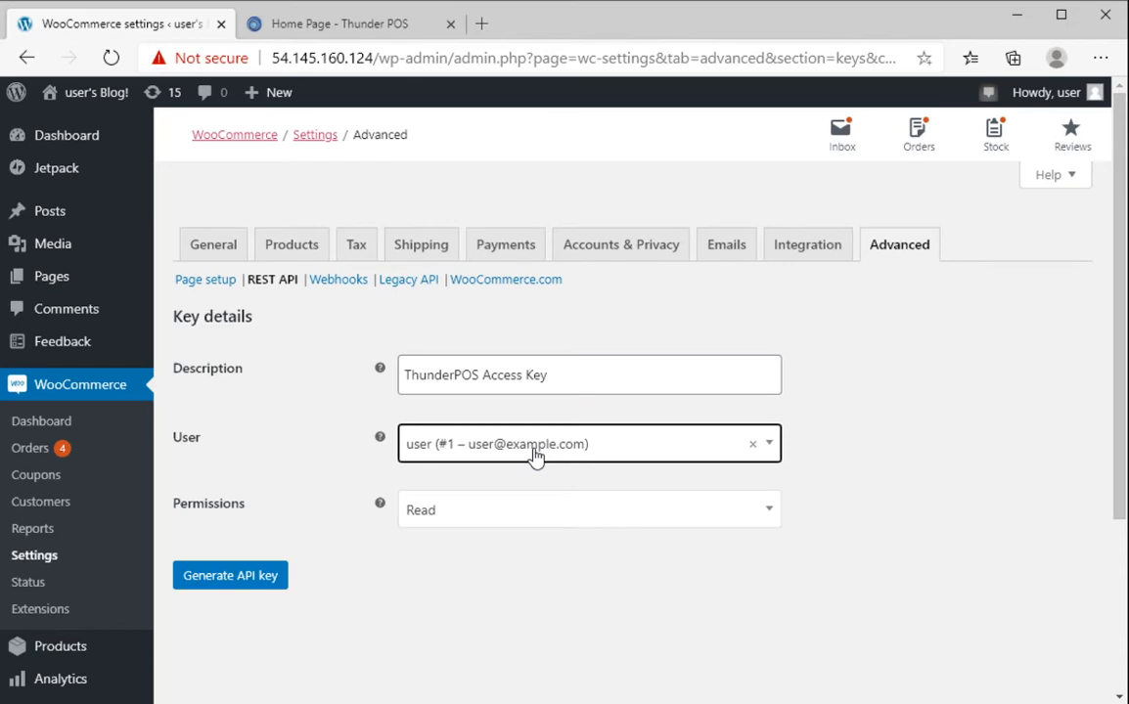
{"action": "left_click", "coordinate": [491, 523]}
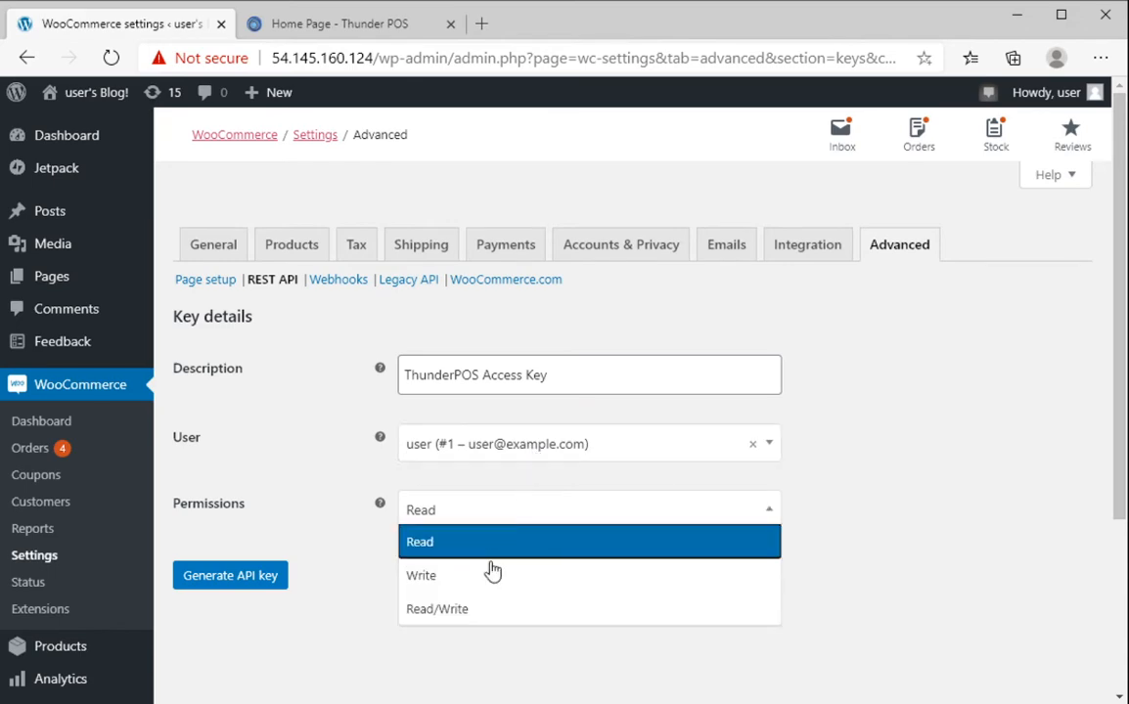
{"action": "left_click", "coordinate": [479, 614]}
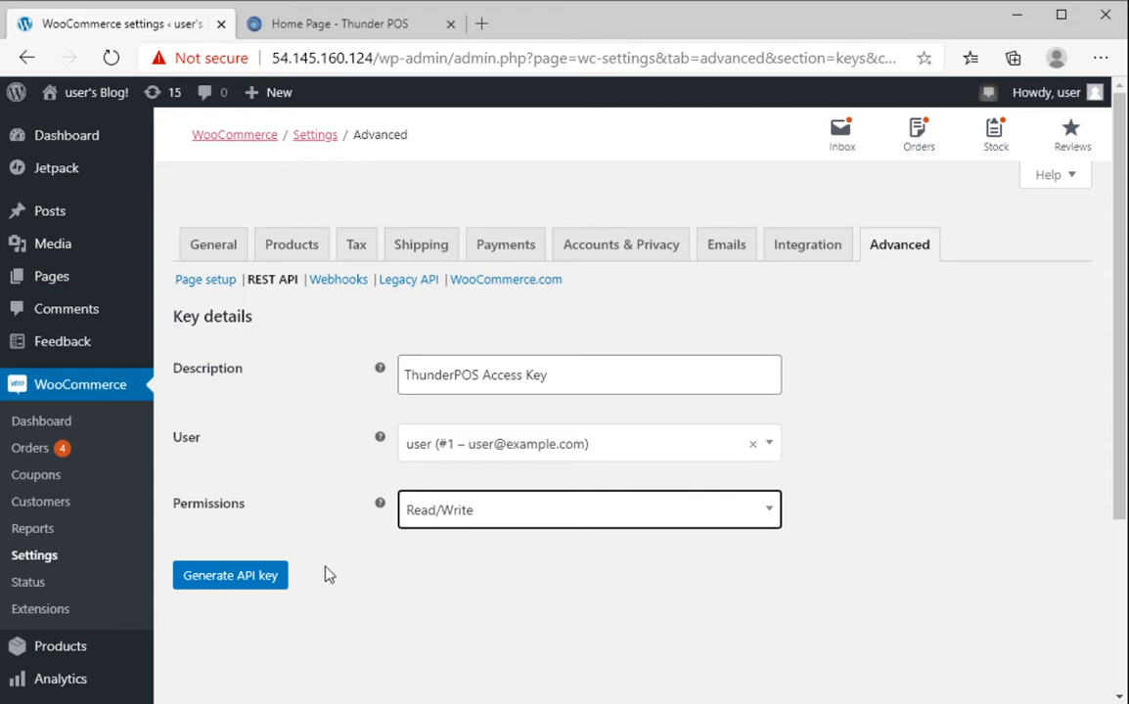
{"action": "left_click", "coordinate": [207, 582]}
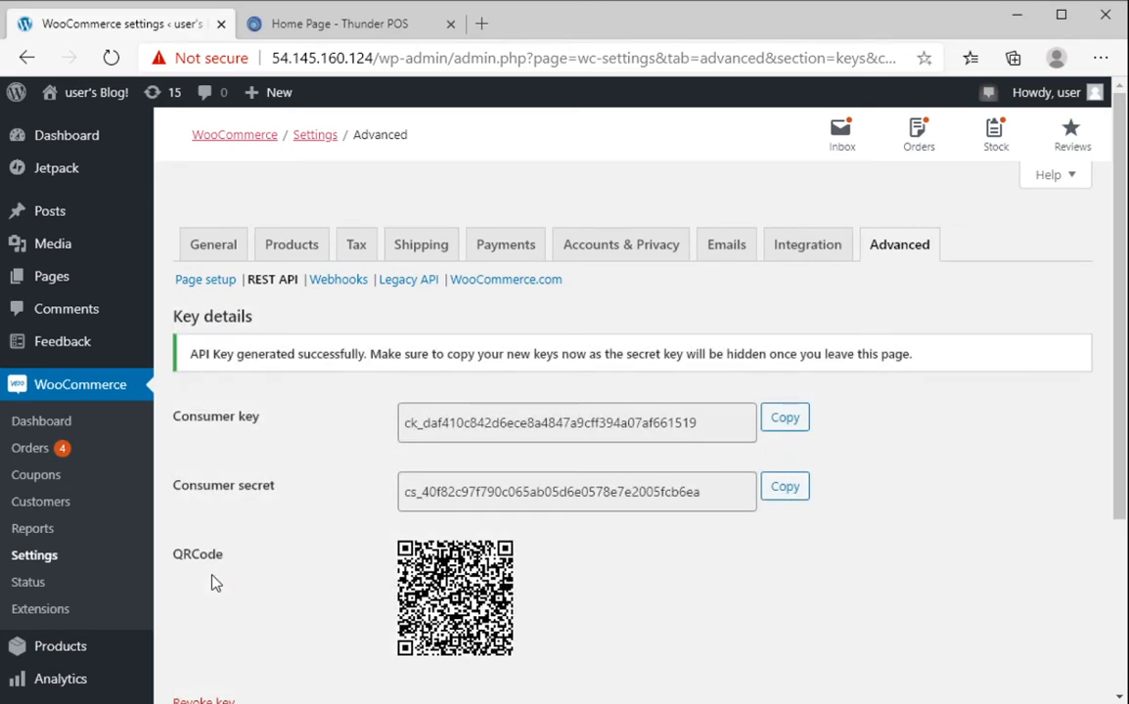
Scroll down to reveal the new key's consumer key, consumer secret and QR code
{"action": "scroll", "coordinate": [213, 582], "scroll_direction": "down", "scroll_amount": 1}
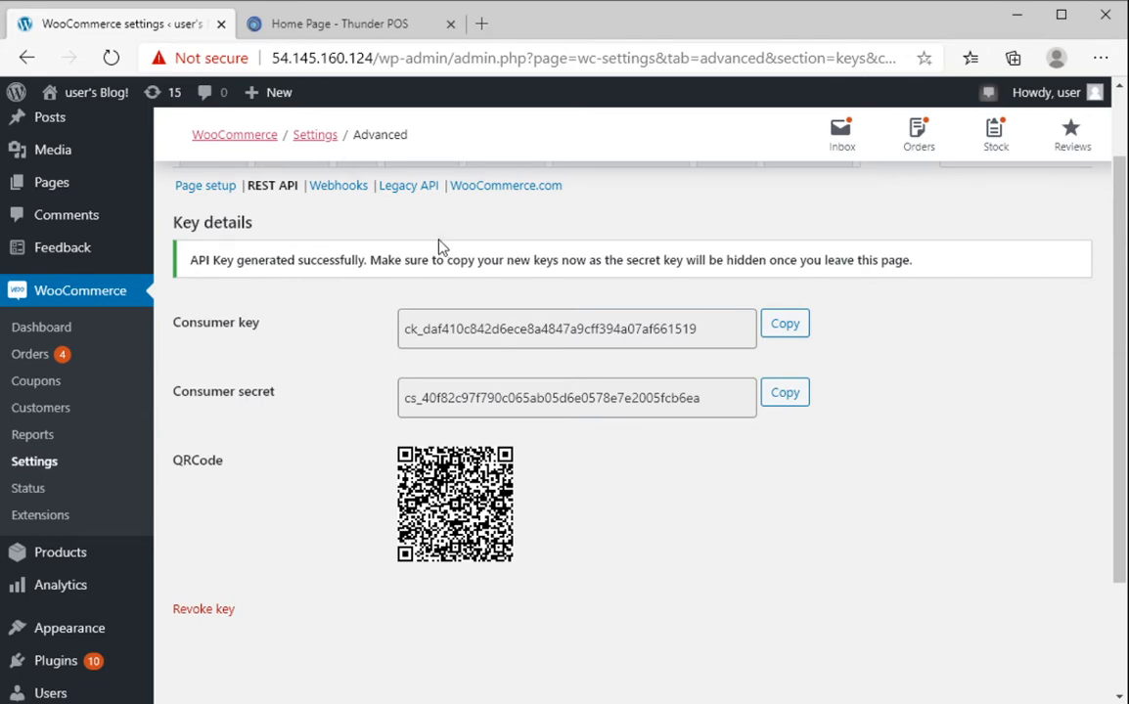
Log in to ThunderPOS with the account e-mail and password to reach the Back Office
{"action": "left_click", "coordinate": [361, 32]}
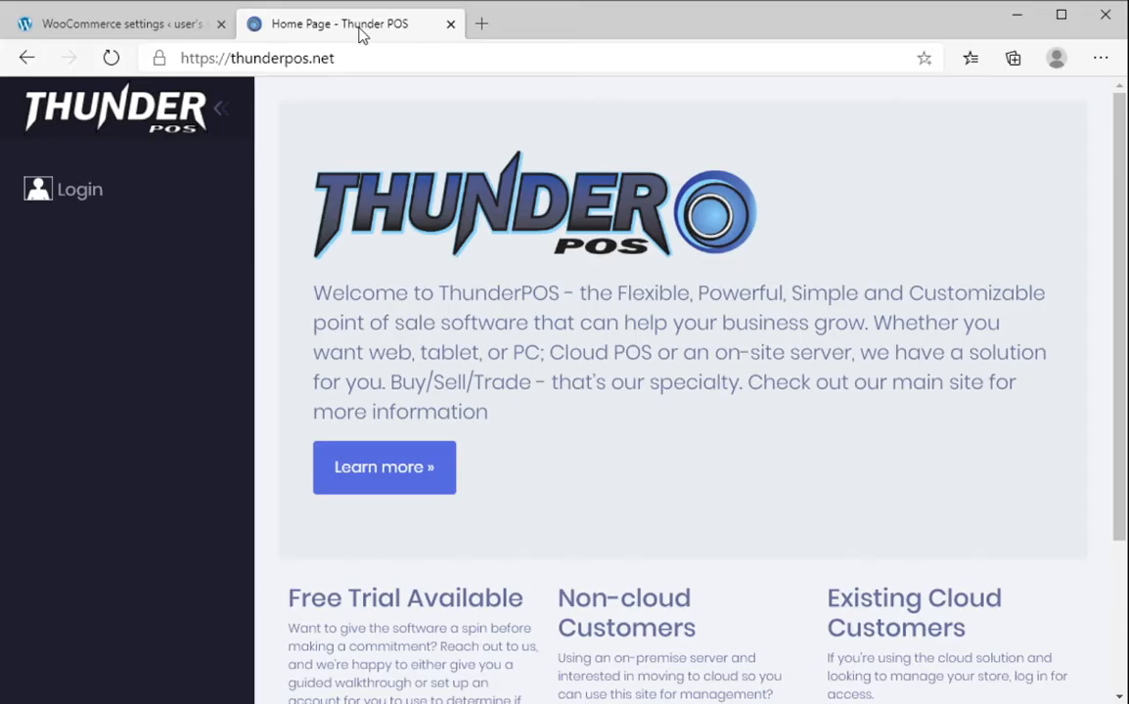
{"action": "left_click", "coordinate": [115, 206]}
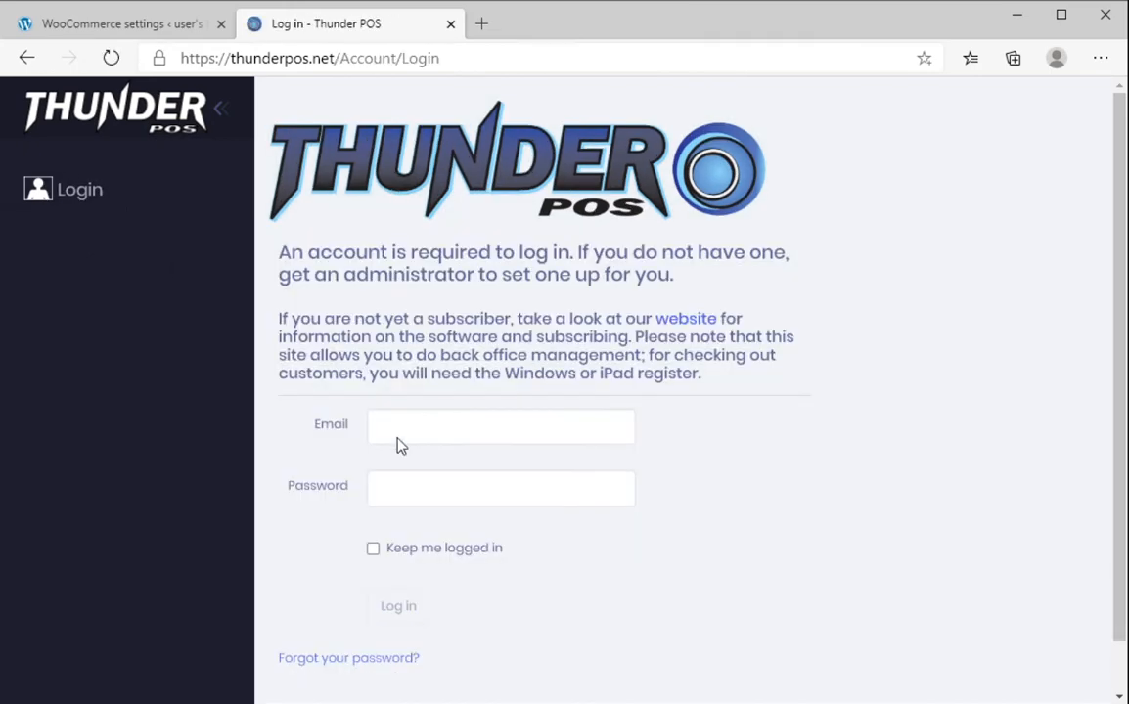
{"action": "left_click", "coordinate": [522, 431]}
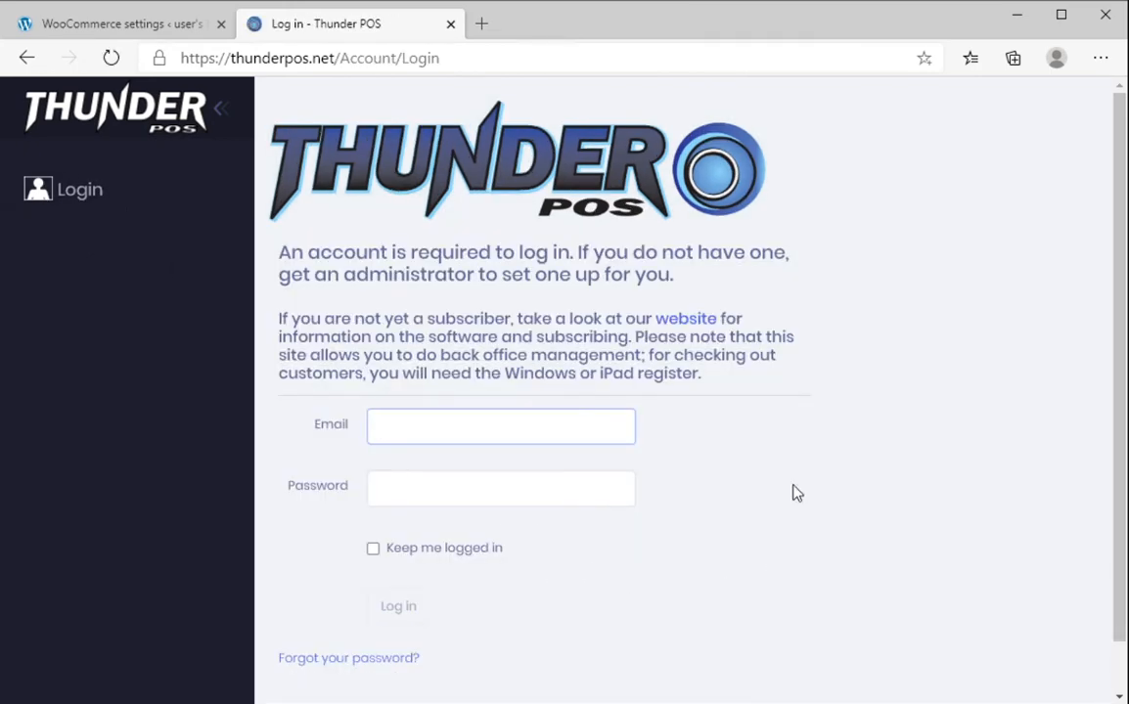
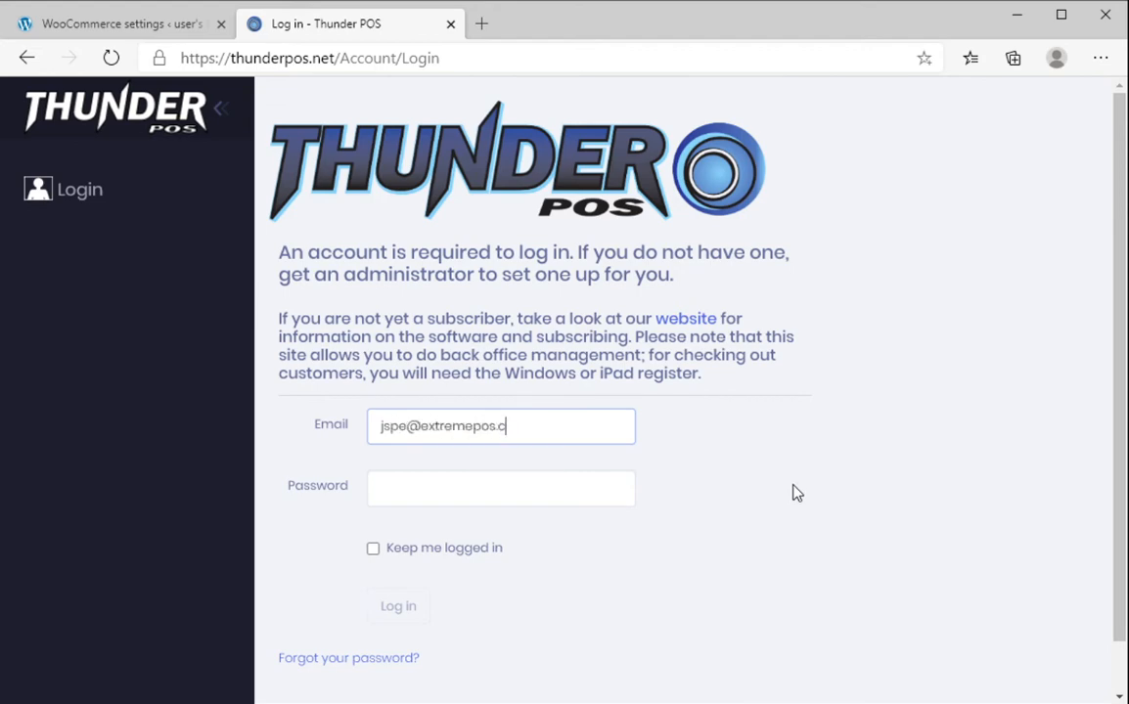
{"action": "key", "text": "Tab"}
{"action": "type", "text": "•••••••"}
{"action": "key", "text": "Return"}
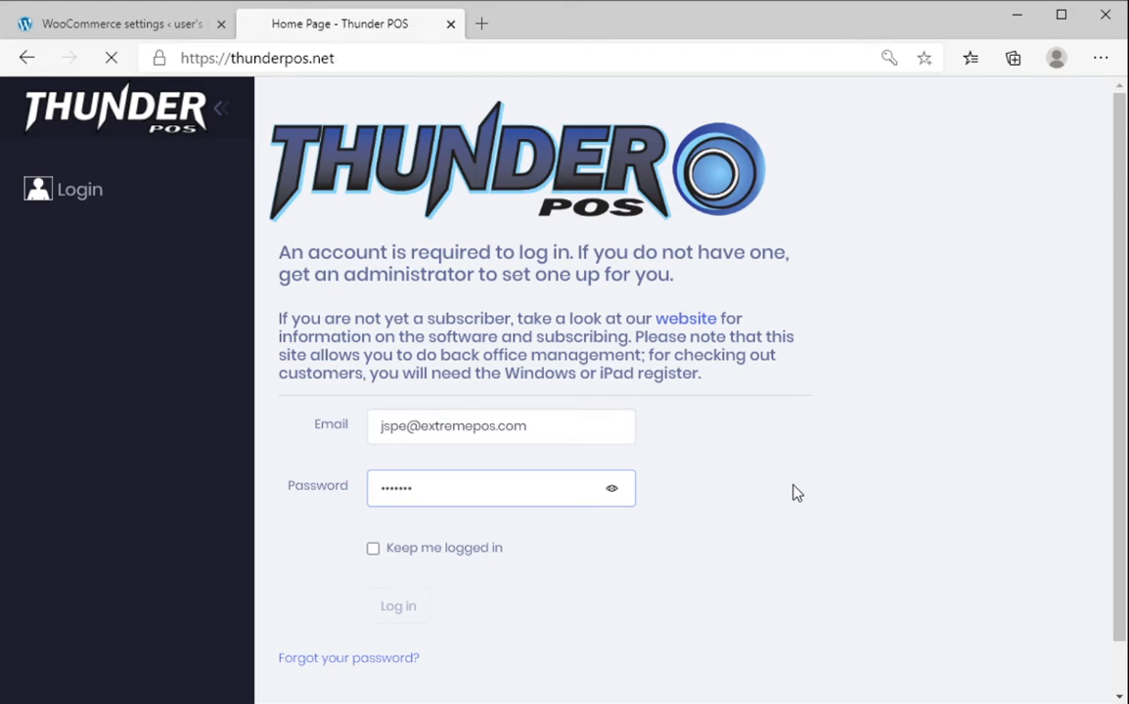
{"action": "scroll", "coordinate": [96, 460], "scroll_direction": "down", "scroll_amount": 1}
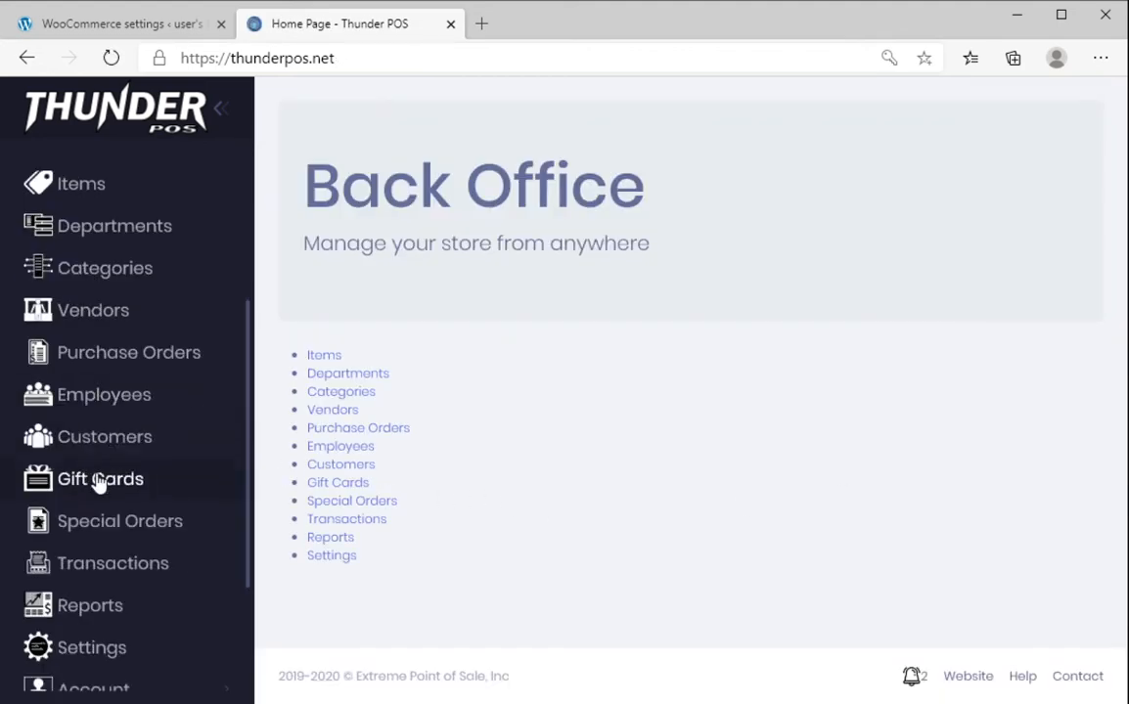
View ThunderPOS's WooCommerce settings tab, then go back to the WooCommerce key details
{"action": "left_click", "coordinate": [96, 663]}
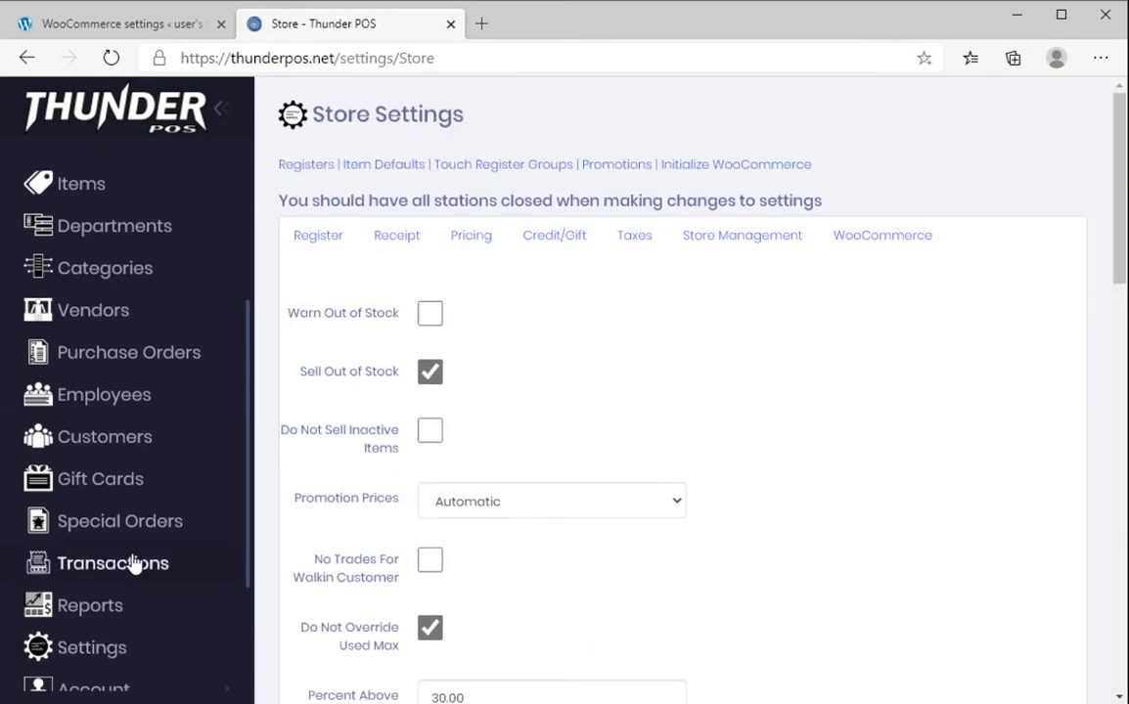
{"action": "left_click", "coordinate": [898, 244]}
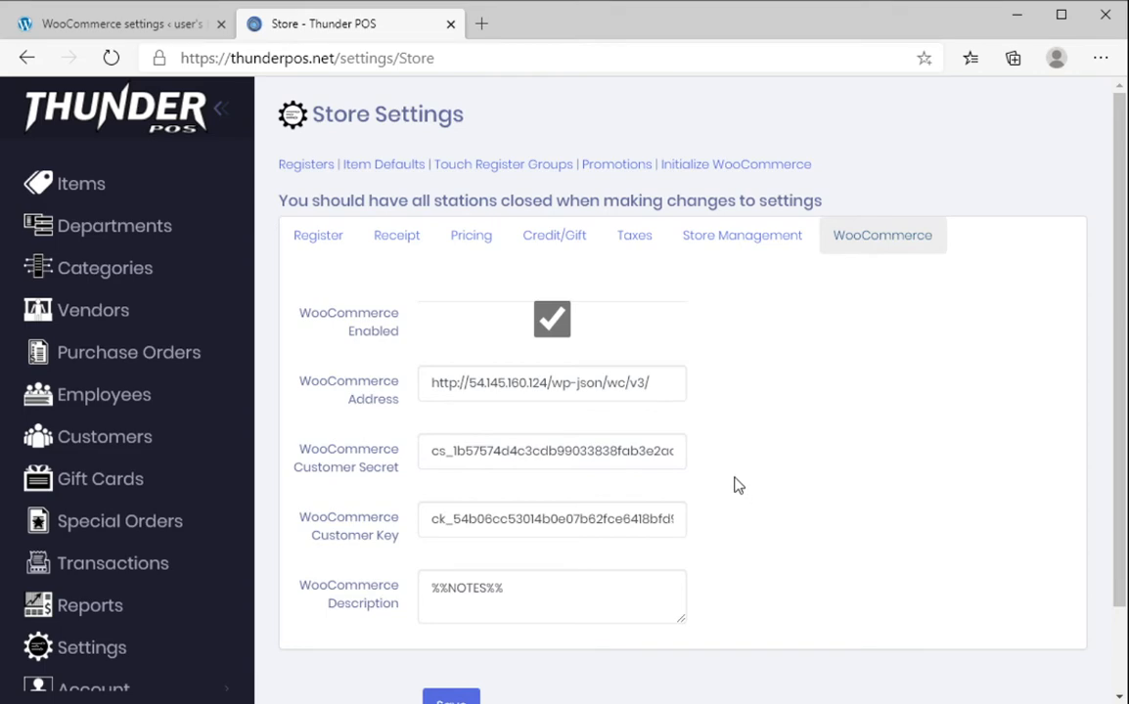
{"action": "scroll", "coordinate": [697, 498], "scroll_direction": "down", "scroll_amount": 2}
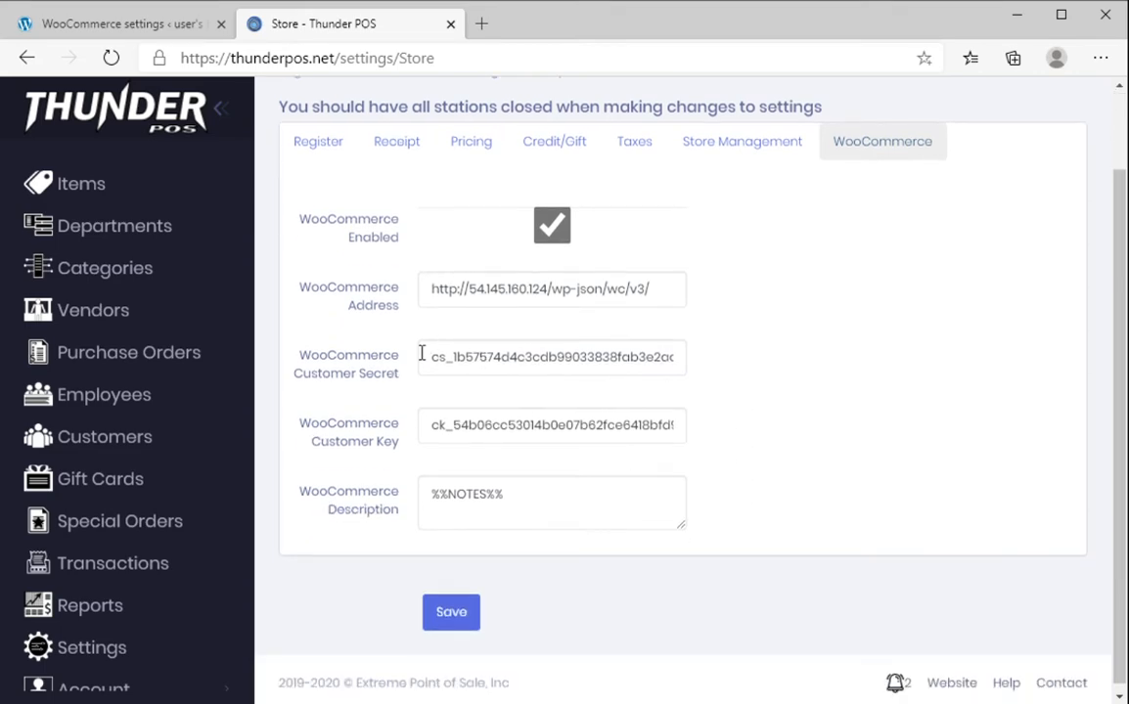
{"action": "left_click", "coordinate": [86, 19]}
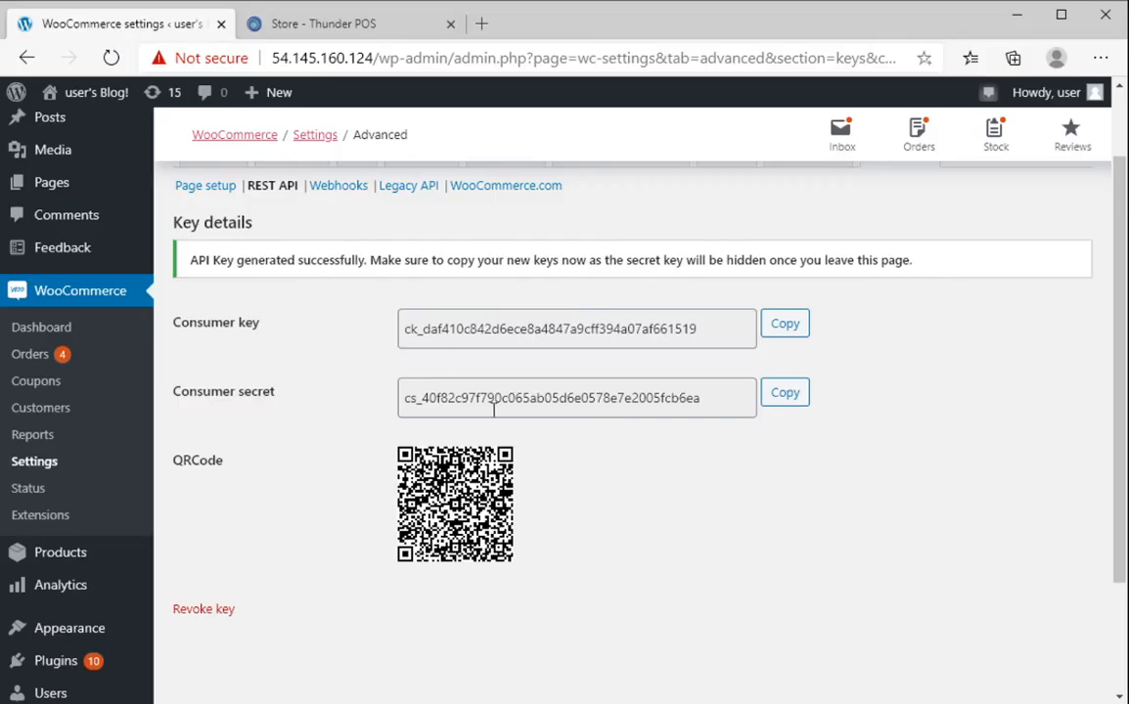
Paste the new consumer secret into ThunderPOS's Customer Secret field, replacing the old value
{"action": "left_click", "coordinate": [802, 404]}
{"action": "left_click", "coordinate": [362, 29]}
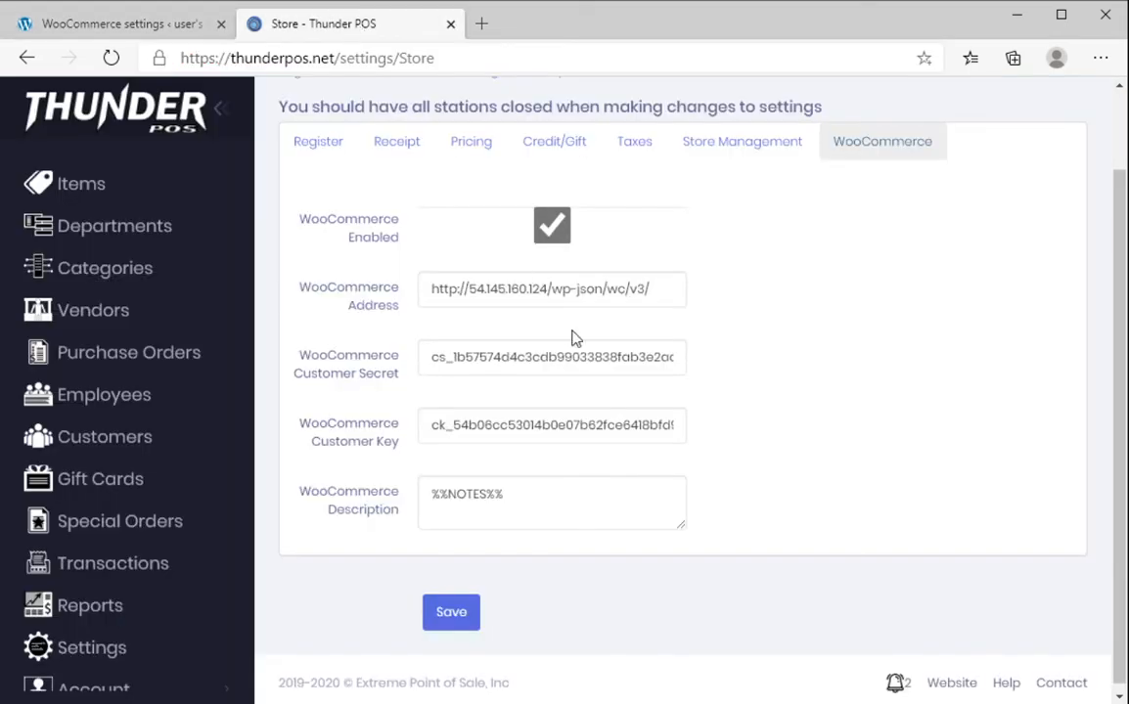
{"action": "double_click", "coordinate": [588, 365]}
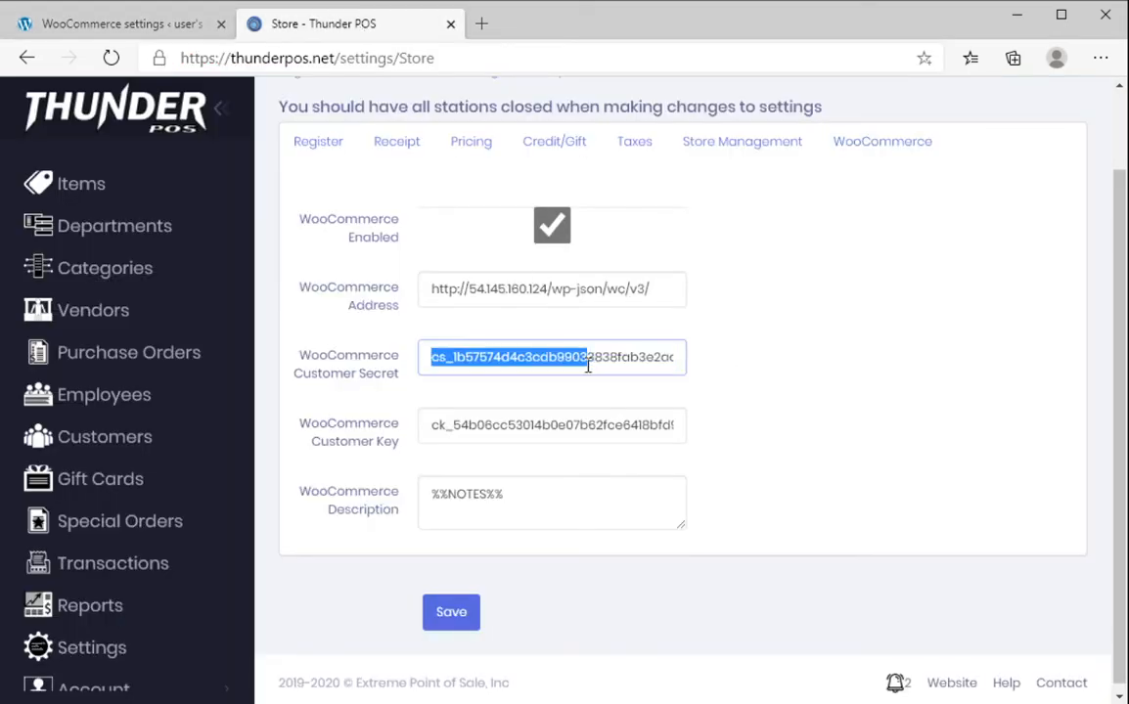
{"action": "double_click", "coordinate": [588, 366]}
{"action": "key", "text": "ctrl+v"}
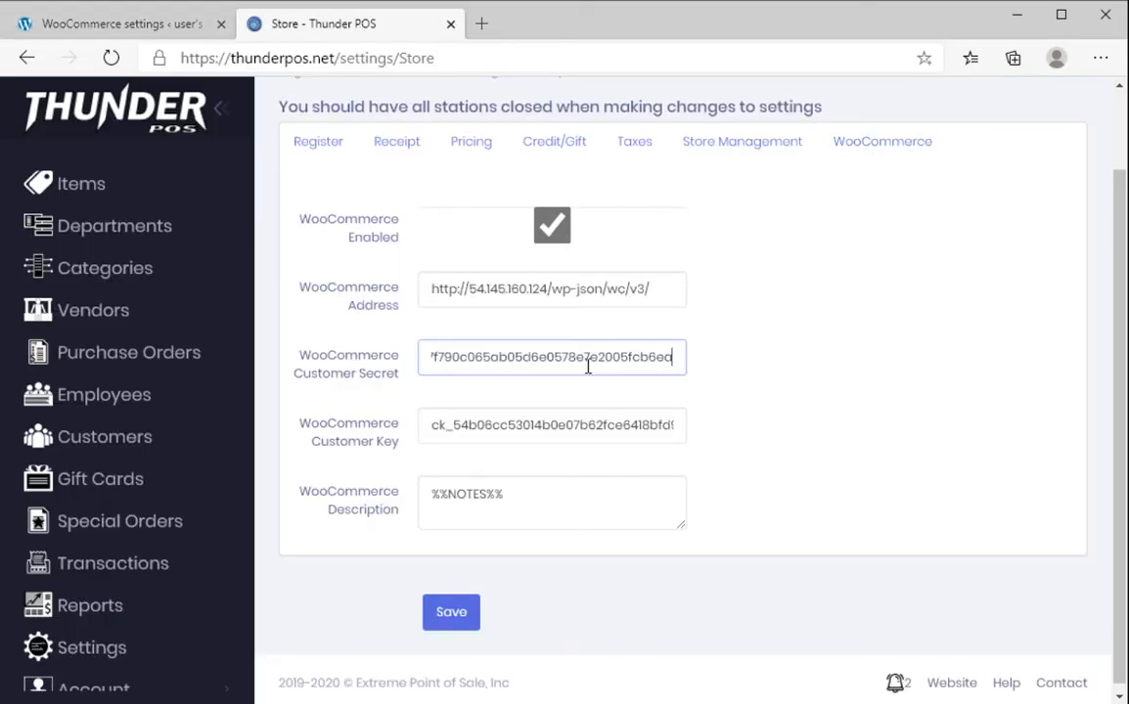
Paste the new consumer key into ThunderPOS's Customer Key field, replacing the old value
{"action": "left_click", "coordinate": [149, 29]}
{"action": "left_click", "coordinate": [785, 331]}
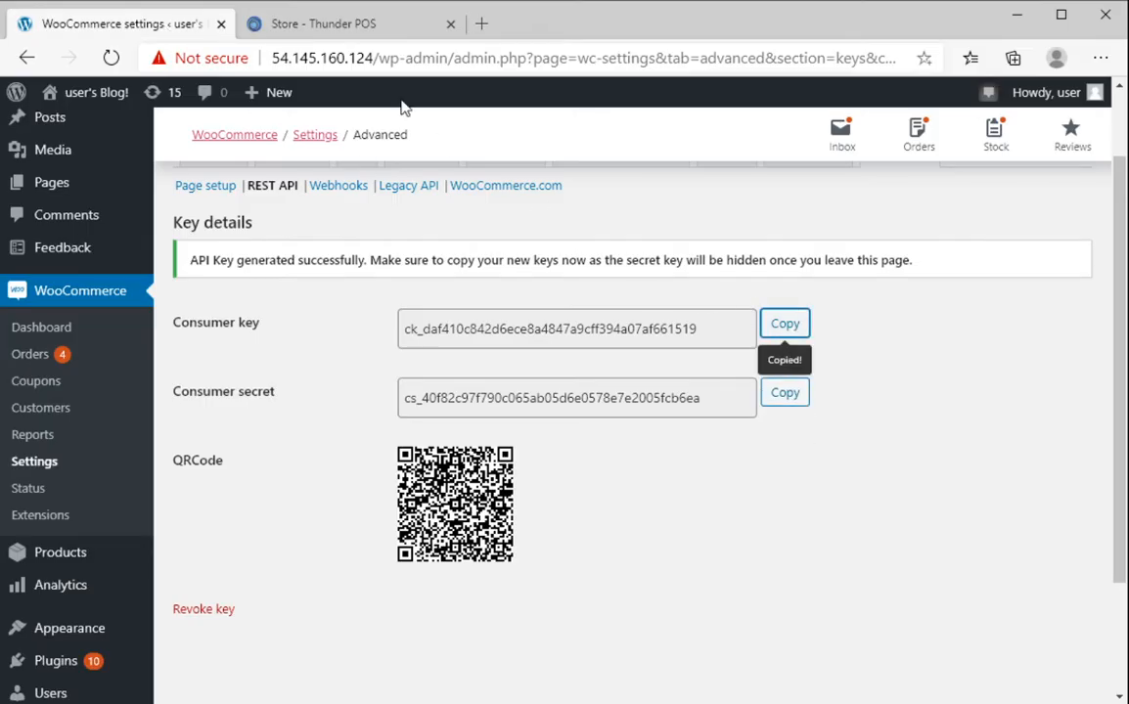
{"action": "left_click", "coordinate": [305, 25]}
{"action": "double_click", "coordinate": [519, 435]}
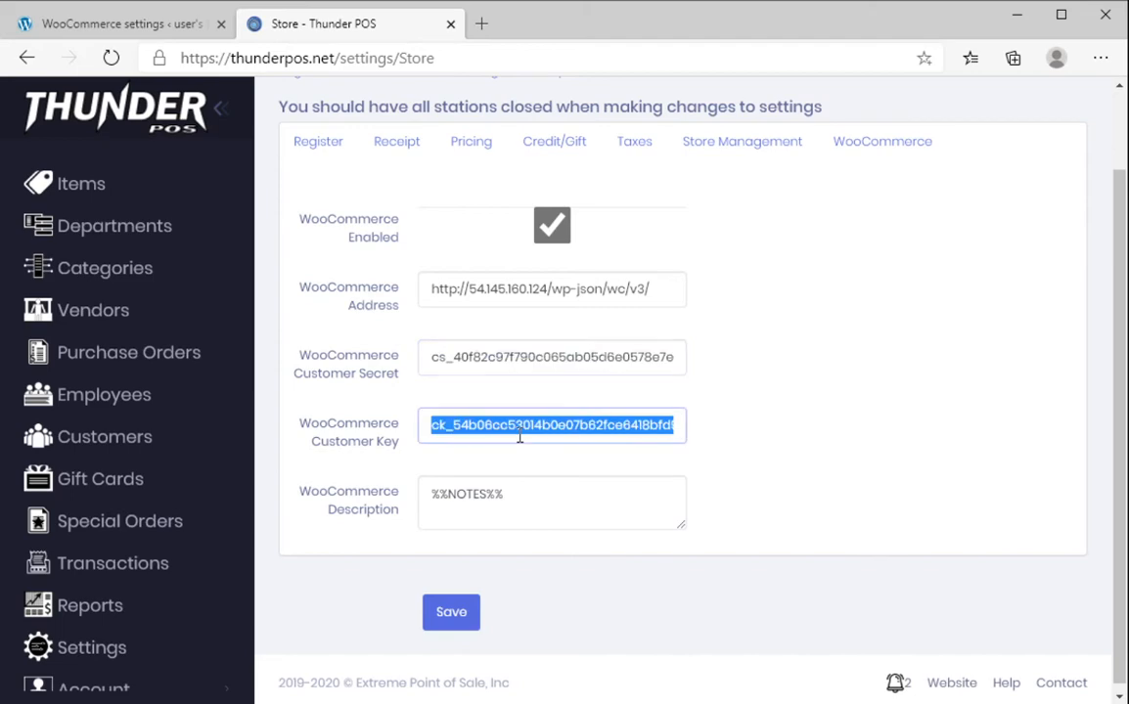
{"action": "key", "text": "ctrl+v"}
{"action": "left_click", "coordinate": [825, 363]}
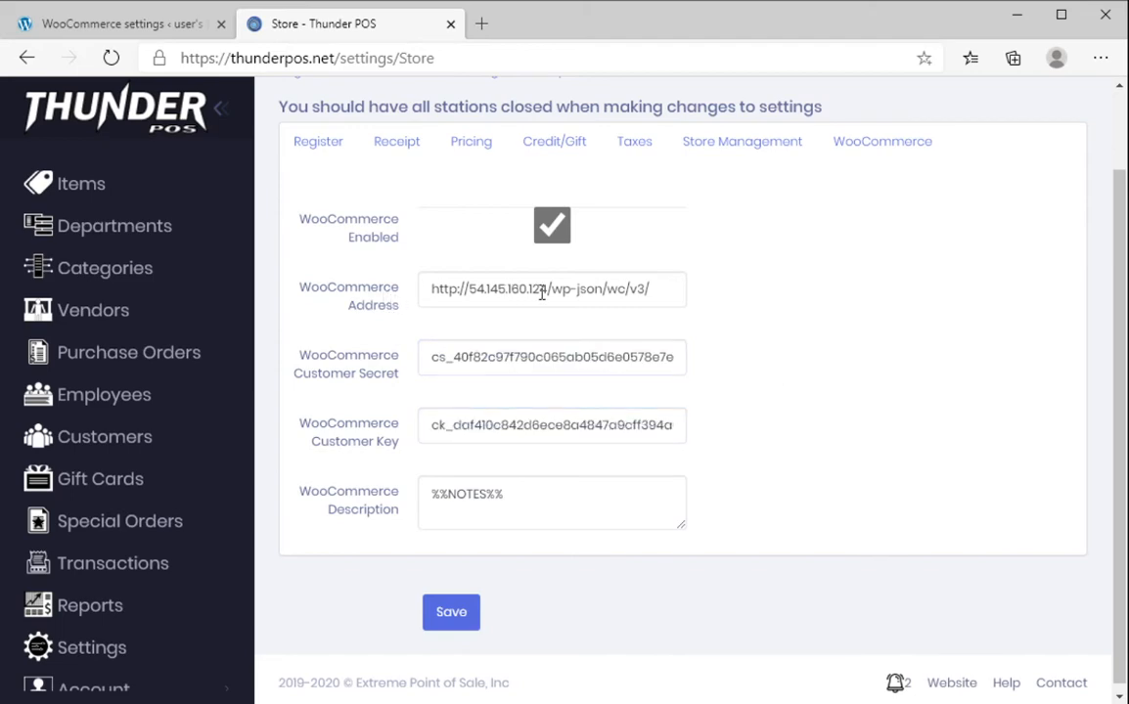
{"action": "left_click", "coordinate": [116, 23]}
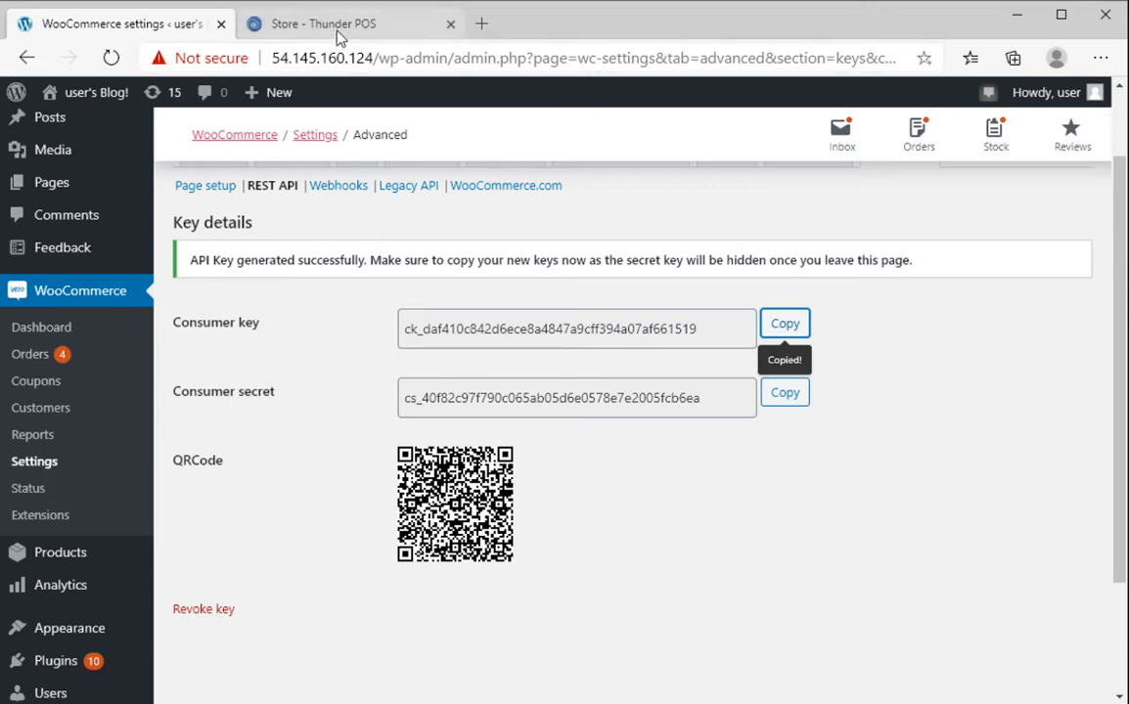
Check the WooCommerce address and %%NOTES%% description template, then save the connection settings
{"action": "left_click", "coordinate": [303, 27]}
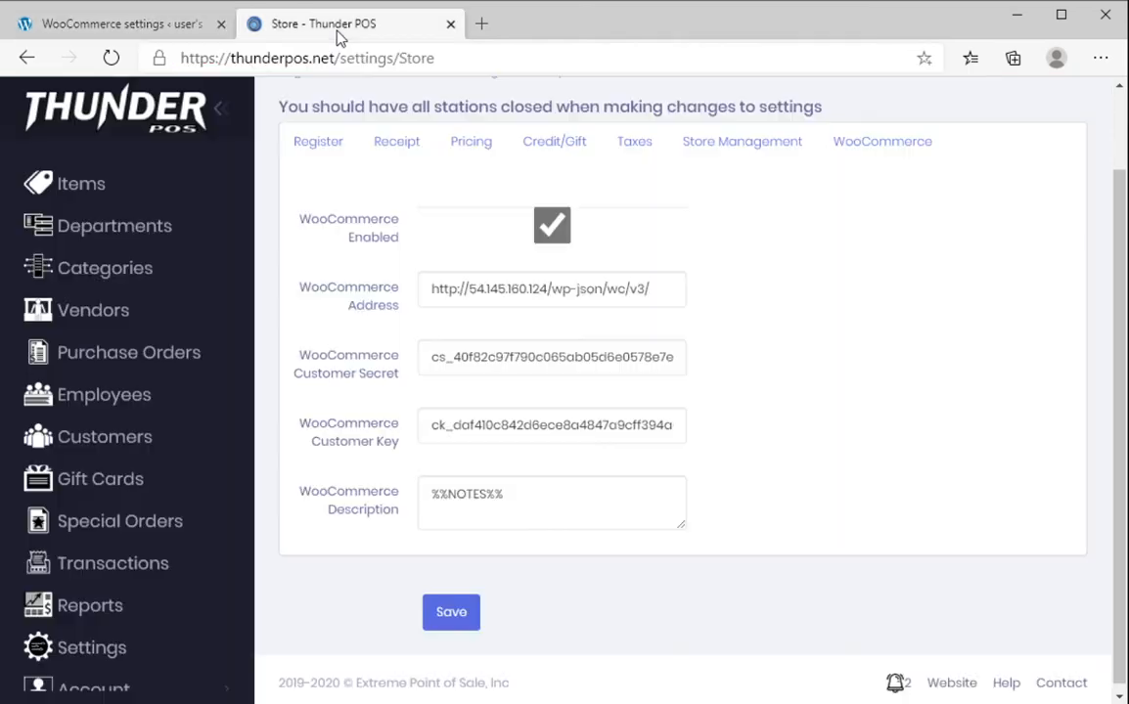
{"action": "triple_click", "coordinate": [569, 300]}
{"action": "left_click", "coordinate": [552, 297]}
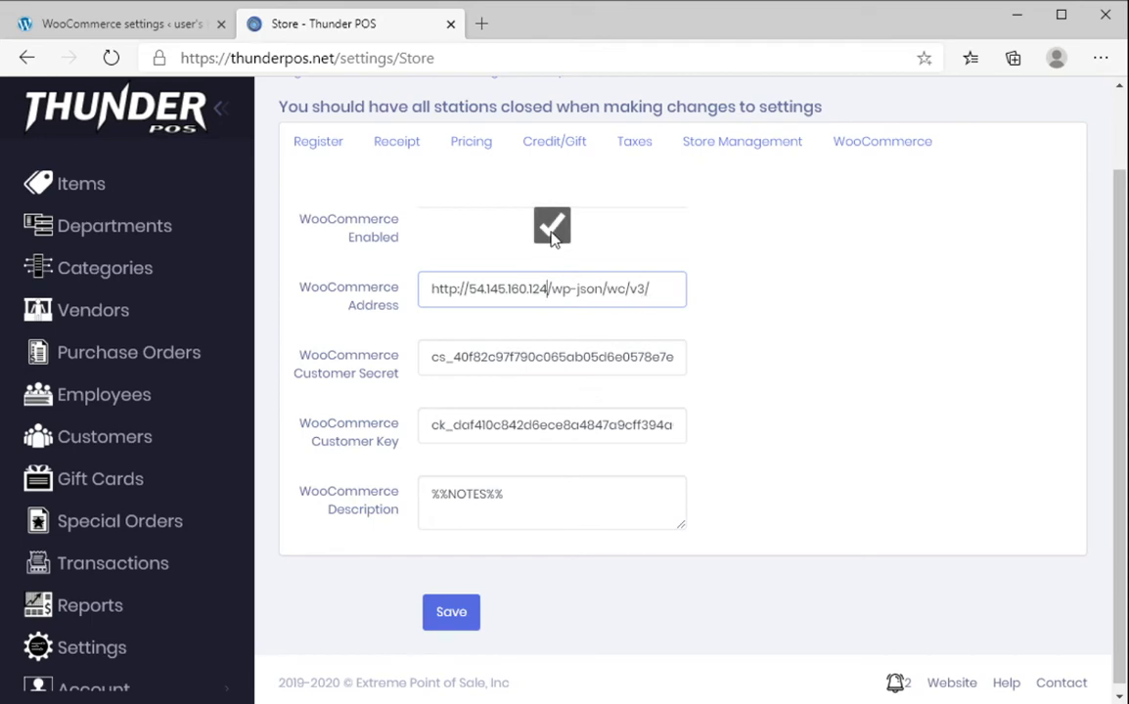
{"action": "triple_click", "coordinate": [565, 504]}
{"action": "left_click", "coordinate": [574, 504]}
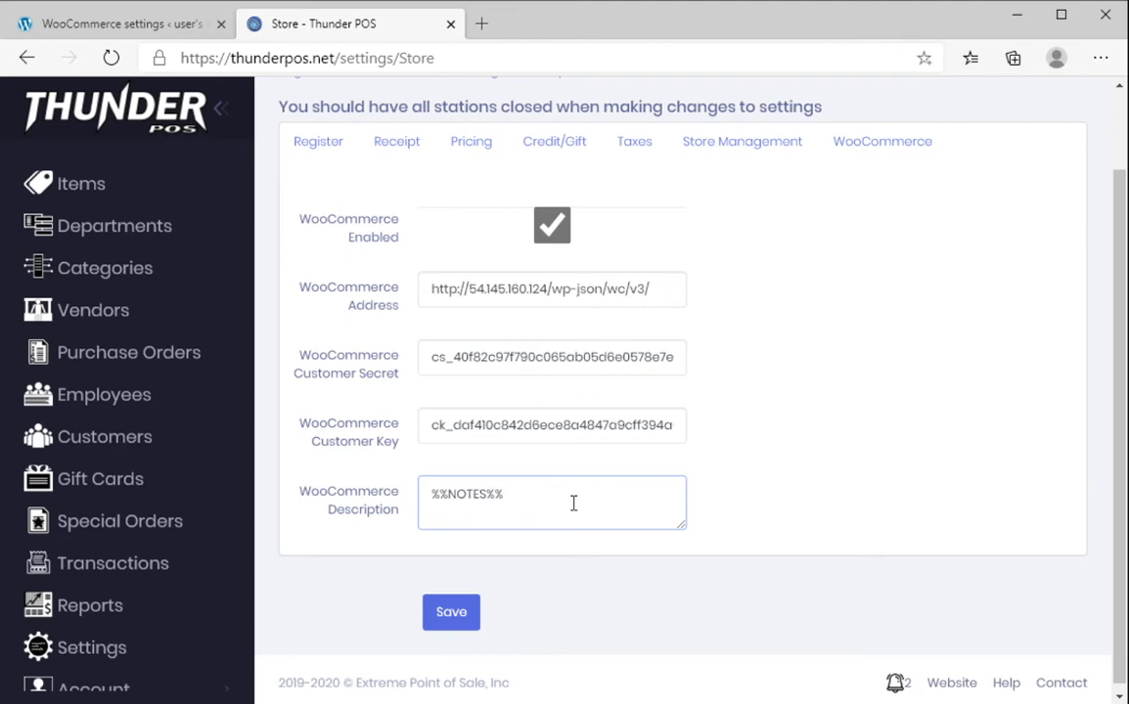
{"action": "left_click", "coordinate": [451, 613]}
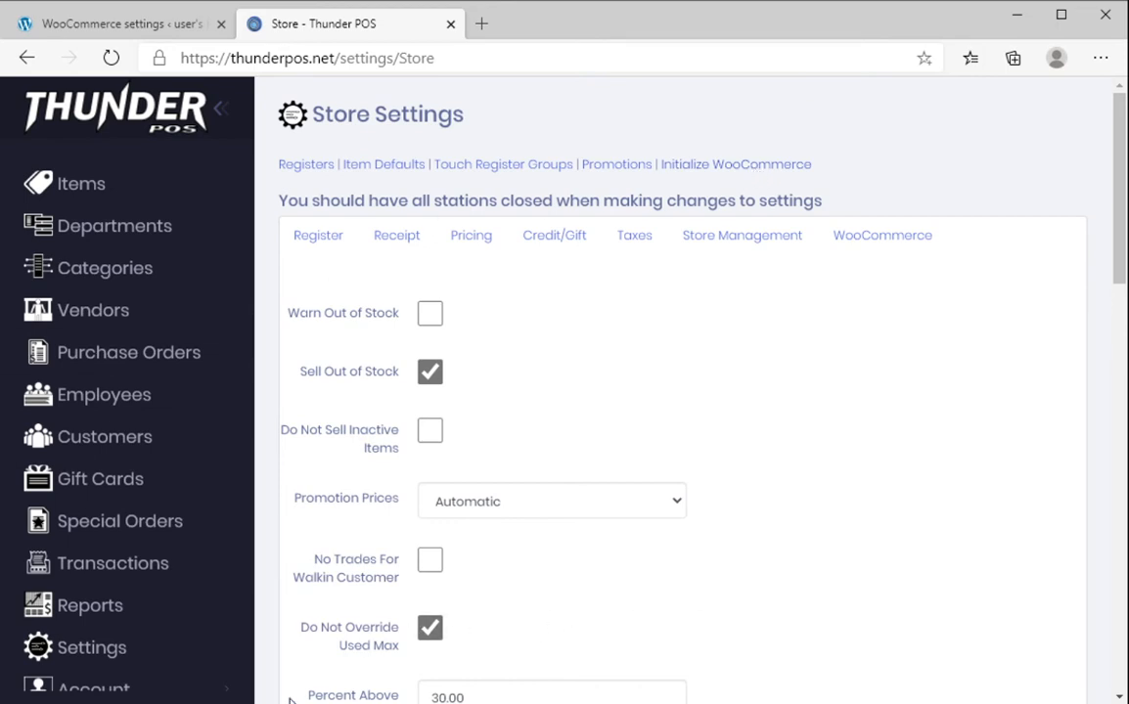
{"action": "left_click", "coordinate": [77, 23]}
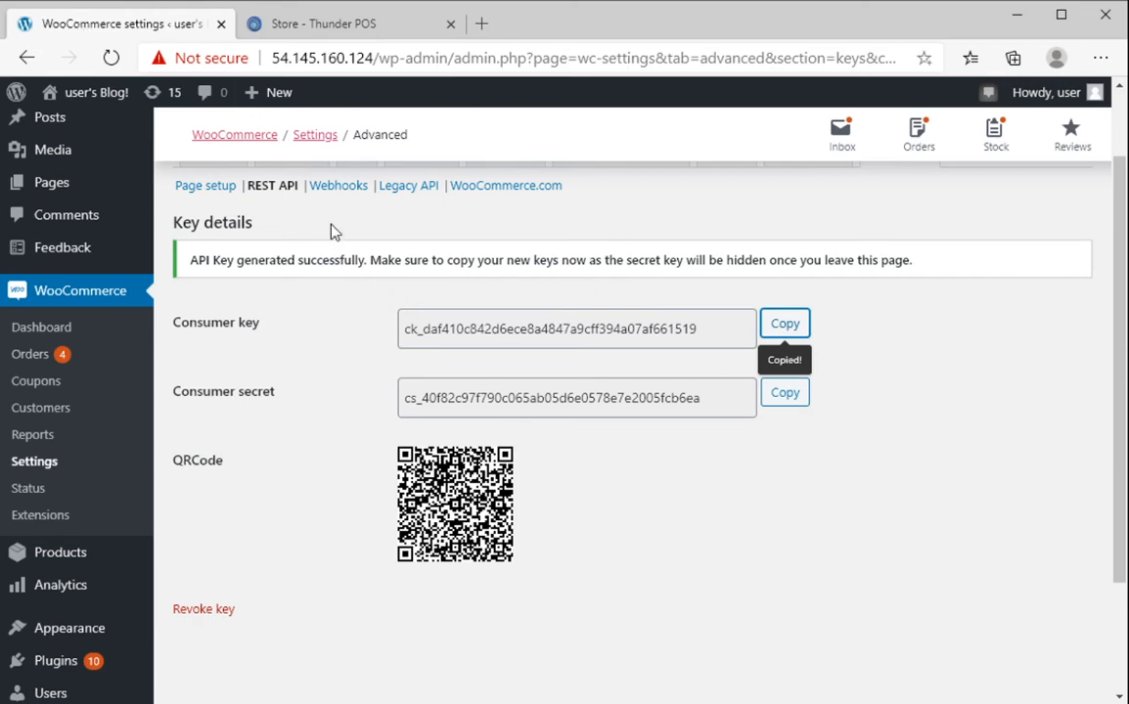
Open the Webhooks list showing Product Deleted, Order Created and Order Updated webhooks
{"action": "left_click", "coordinate": [336, 189]}
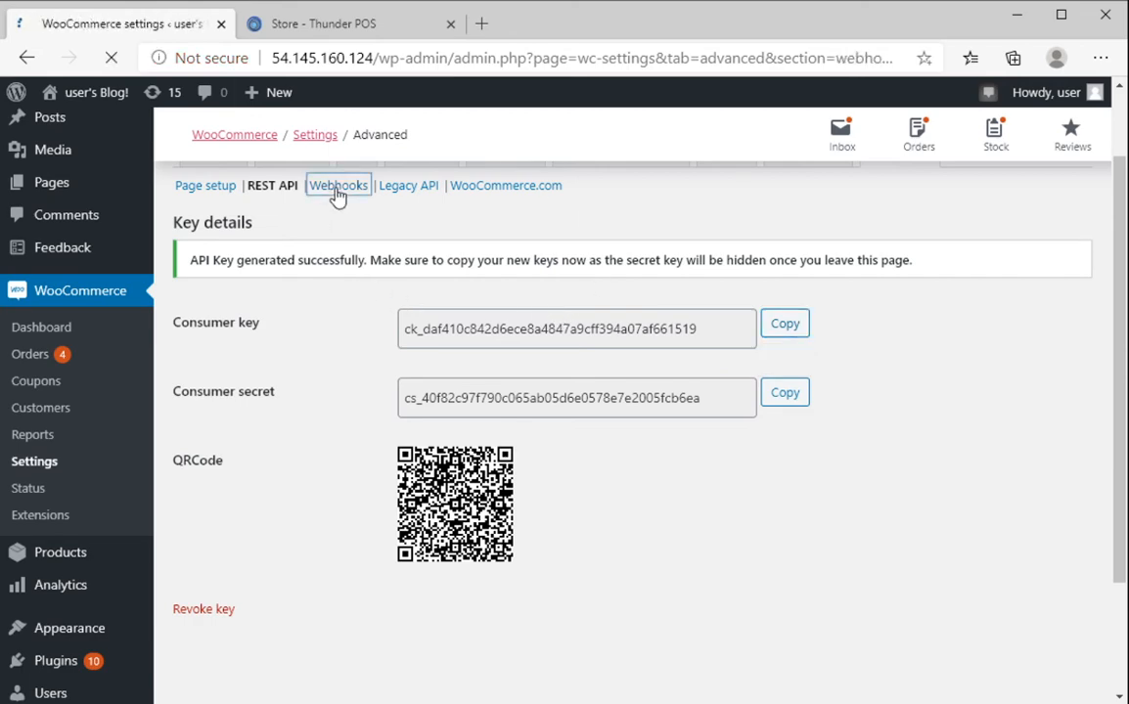
{"action": "scroll", "coordinate": [434, 340], "scroll_direction": "down", "scroll_amount": 2}
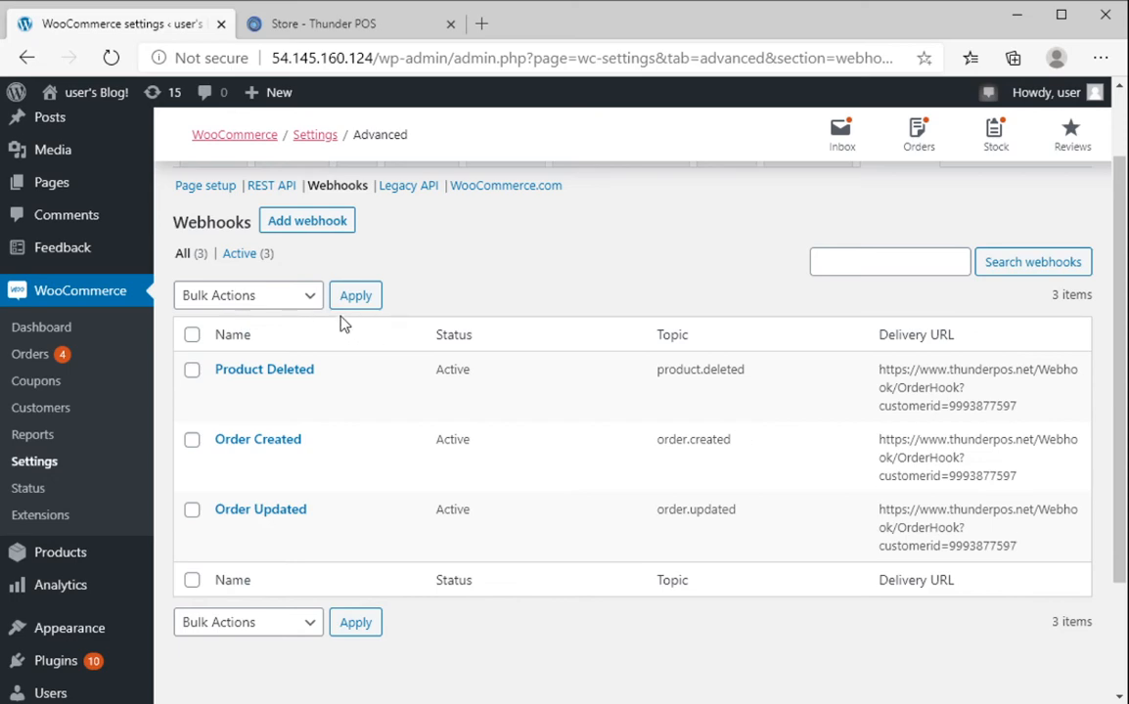
Switch to ThunderPOS and browse the Items list
{"action": "left_click", "coordinate": [323, 26]}
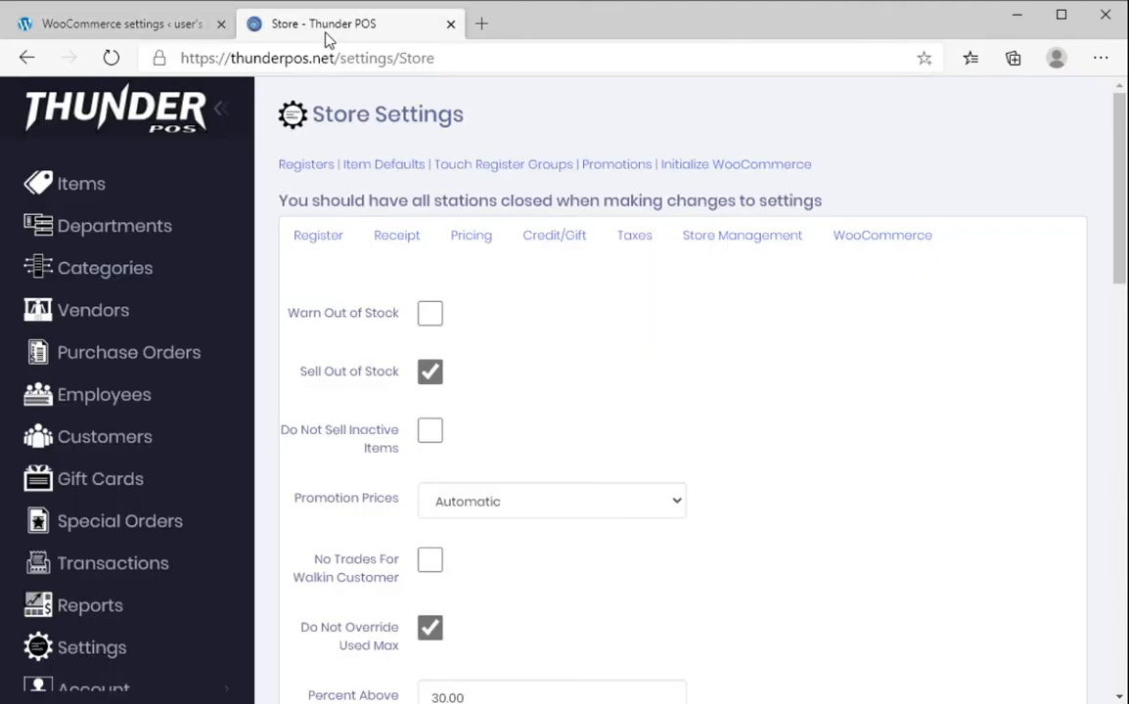
{"action": "left_click", "coordinate": [71, 197]}
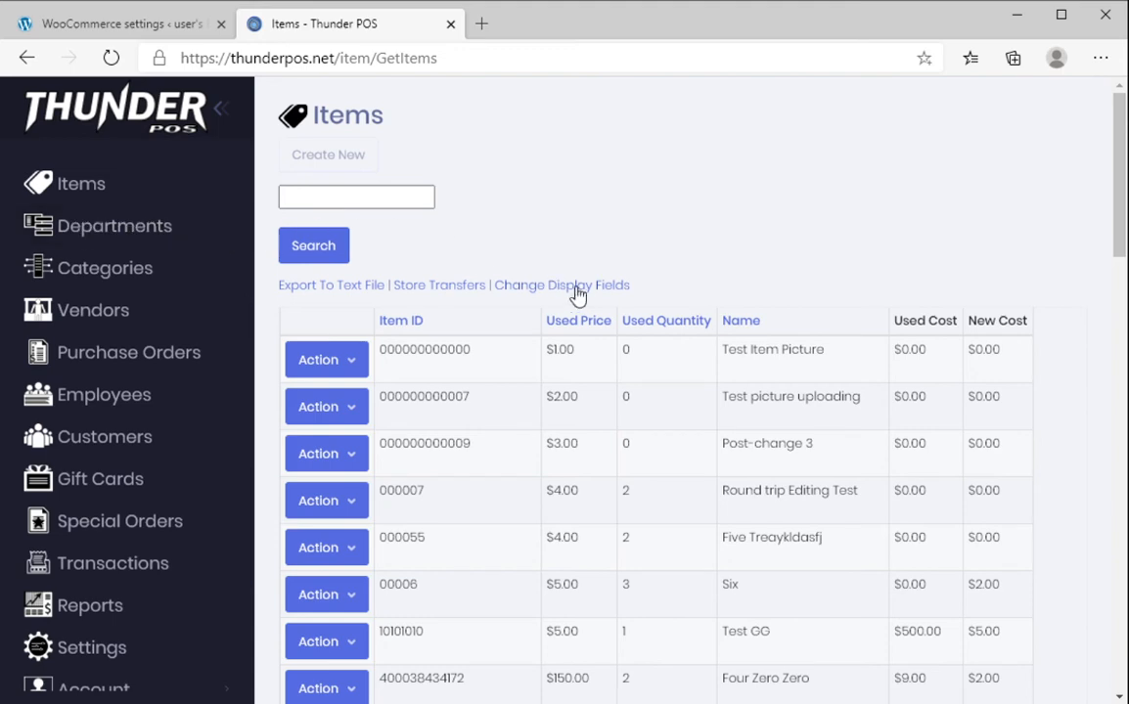
{"action": "scroll", "coordinate": [599, 260], "scroll_direction": "down", "scroll_amount": 1}
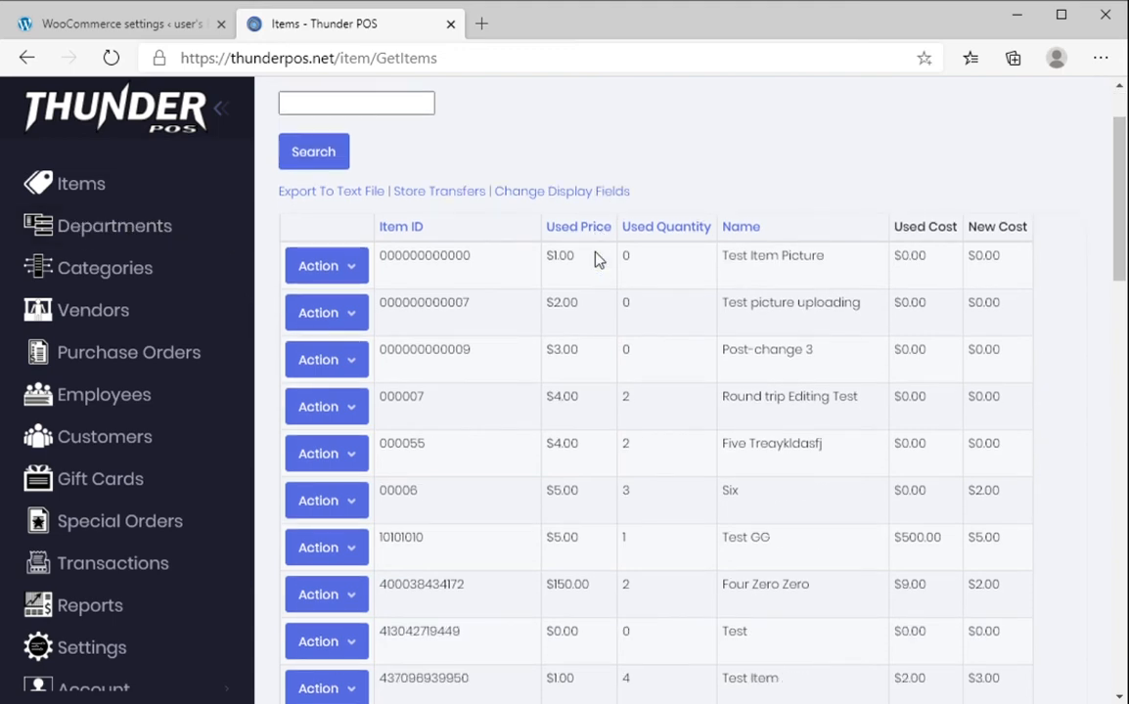
{"action": "scroll", "coordinate": [138, 203], "scroll_direction": "up", "scroll_amount": 1}
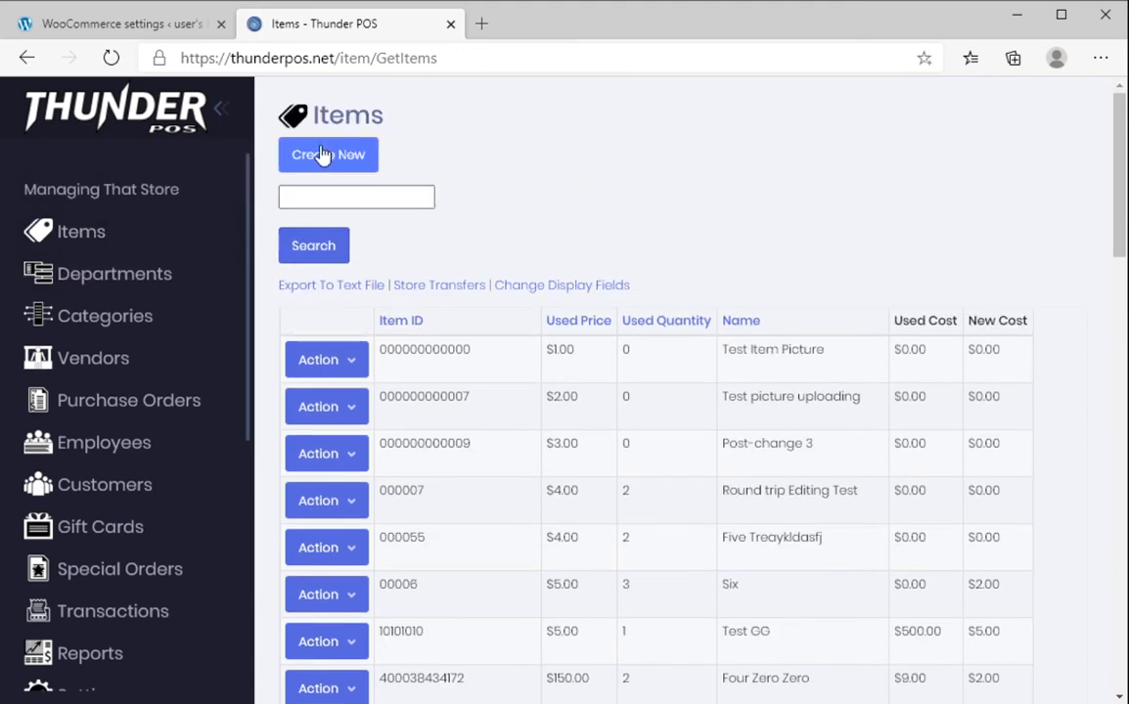
Start a new item named 'Test for video'
{"action": "left_click", "coordinate": [322, 157]}
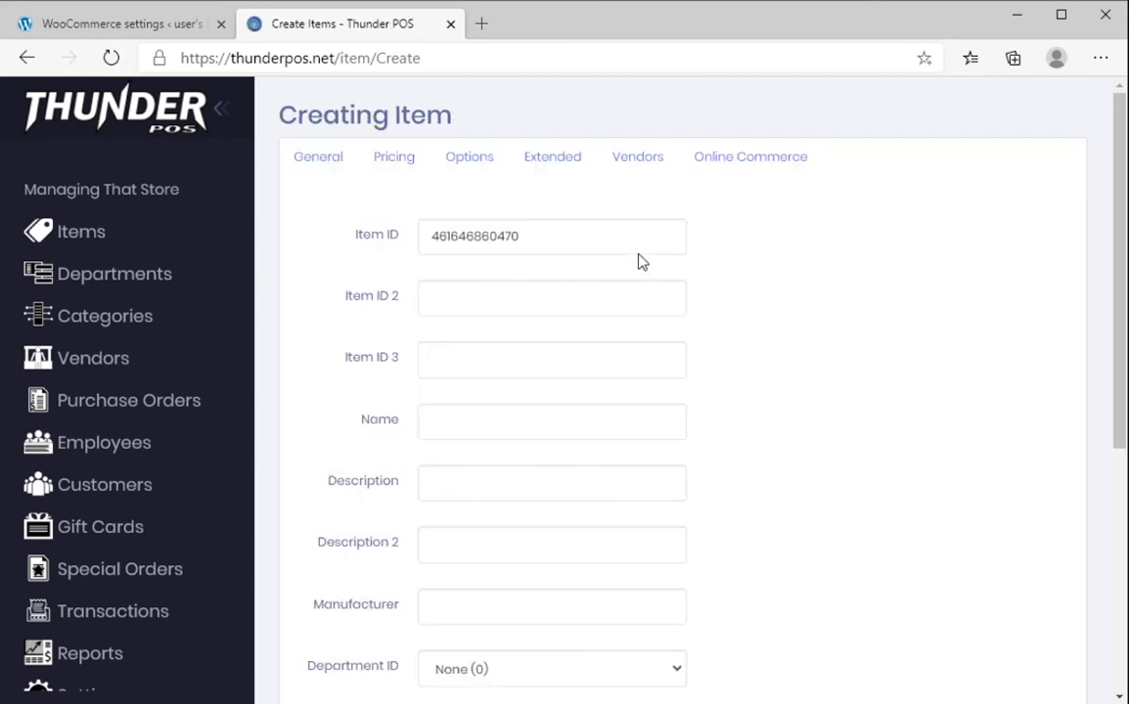
{"action": "double_click", "coordinate": [627, 237]}
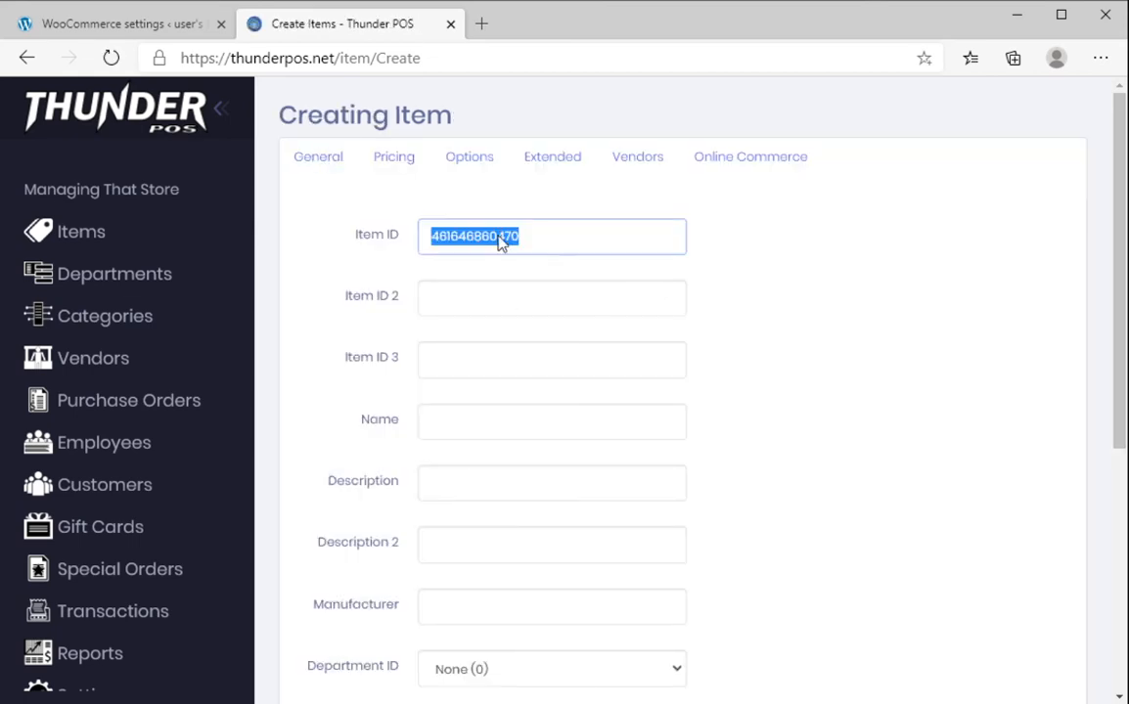
{"action": "left_click", "coordinate": [470, 423]}
{"action": "type", "text": "Test "}
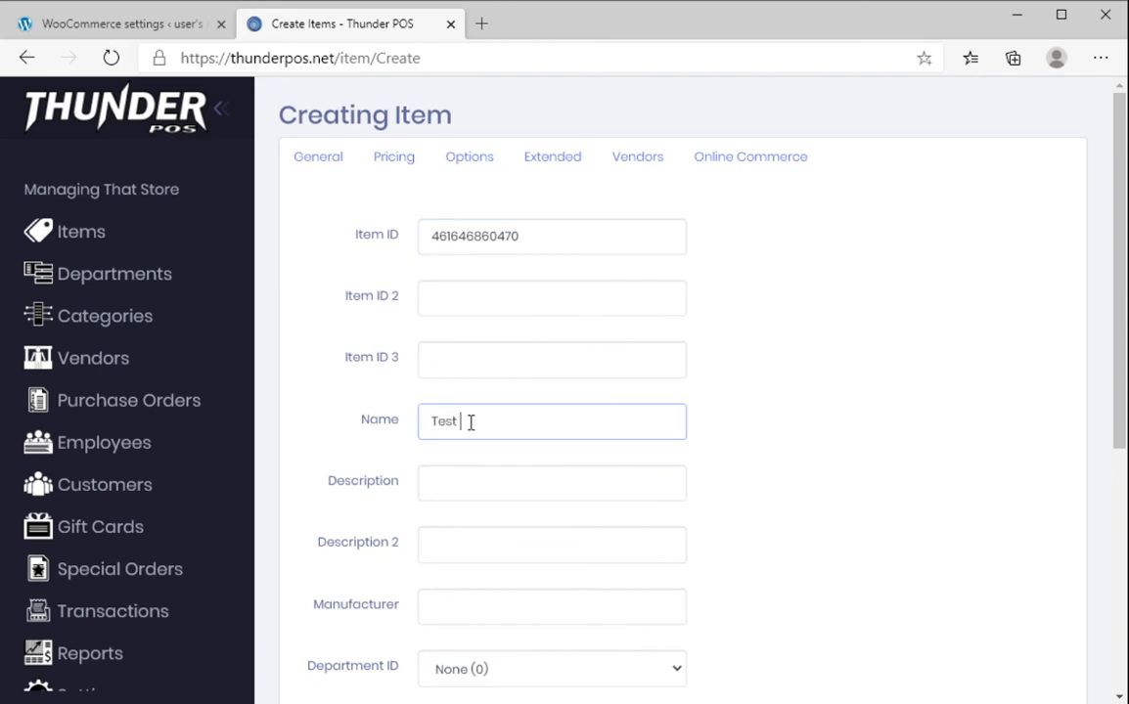
{"action": "type", "text": "for video"}
Set the item's new quantity to 3 and used quantity to 2
{"action": "scroll", "coordinate": [847, 450], "scroll_direction": "down", "scroll_amount": 2}
{"action": "scroll", "coordinate": [494, 554], "scroll_direction": "down", "scroll_amount": 1}
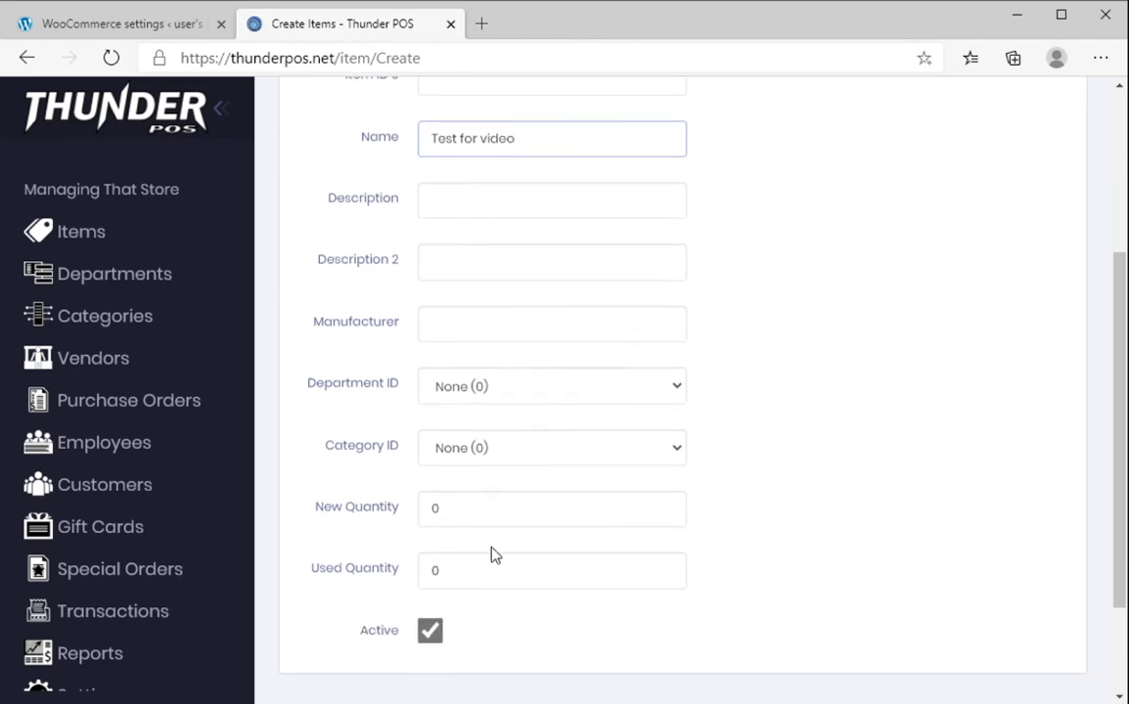
{"action": "left_click", "coordinate": [504, 510]}
{"action": "type", "text": "3"}
{"action": "left_click", "coordinate": [498, 580]}
{"action": "type", "text": "3"}
{"action": "scroll", "coordinate": [788, 563], "scroll_direction": "down", "scroll_amount": 2}
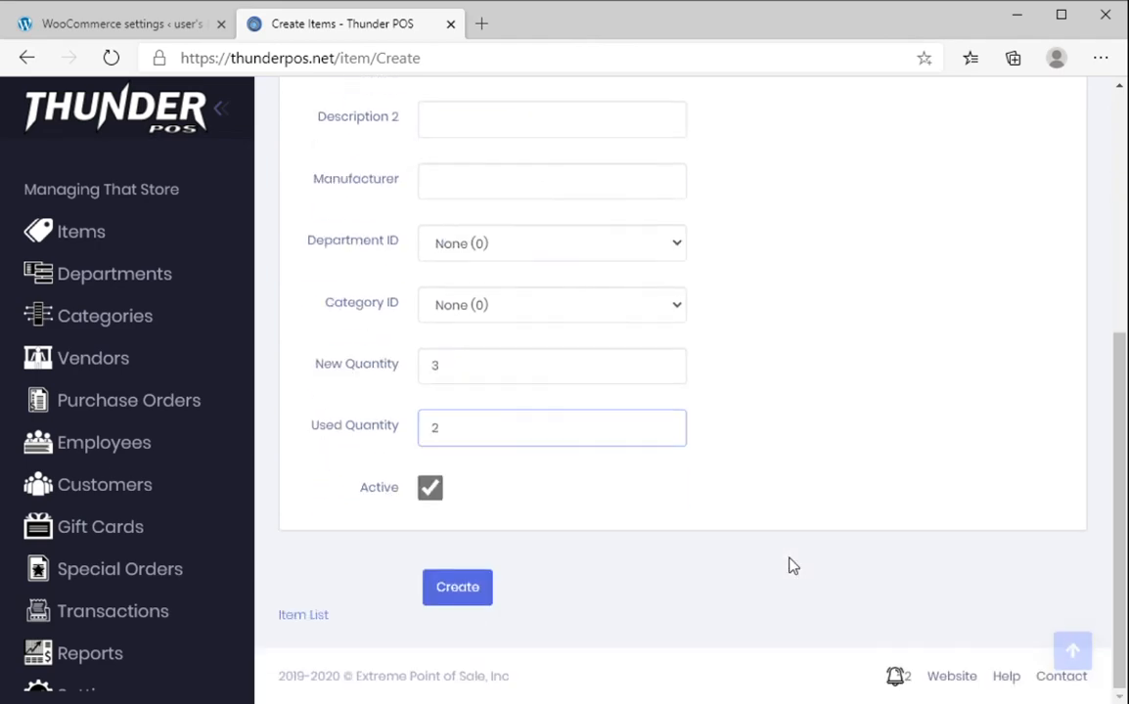
{"action": "scroll", "coordinate": [766, 553], "scroll_direction": "up", "scroll_amount": 5}
Set both new and used prices to 5 and mark the item Taxable 1
{"action": "left_click", "coordinate": [403, 159]}
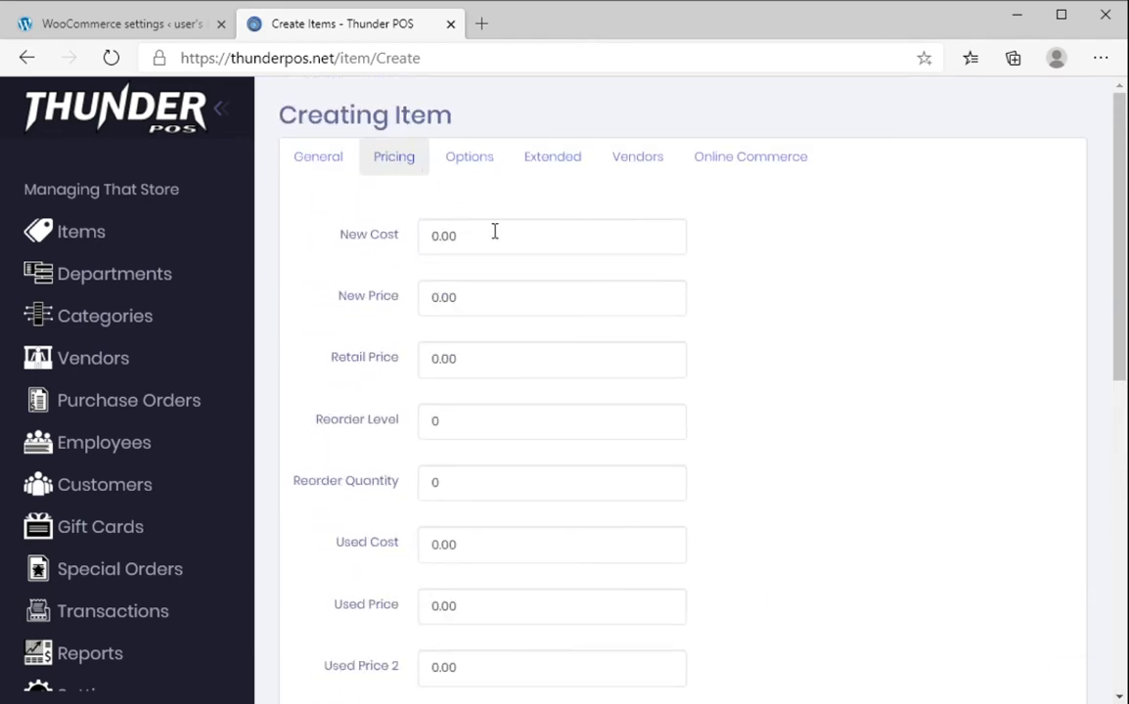
{"action": "left_click", "coordinate": [510, 300]}
{"action": "type", "text": "5"}
{"action": "scroll", "coordinate": [552, 486], "scroll_direction": "down", "scroll_amount": 3}
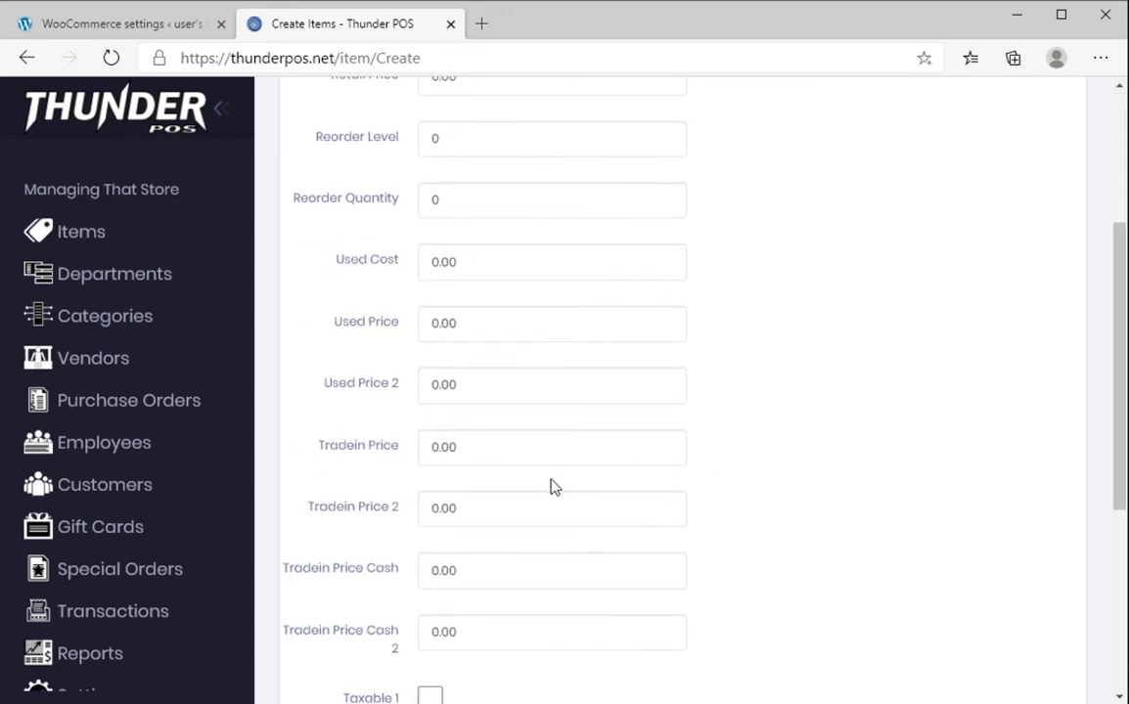
{"action": "left_click", "coordinate": [513, 322]}
{"action": "type", "text": "3"}
{"action": "scroll", "coordinate": [870, 460], "scroll_direction": "down", "scroll_amount": 4}
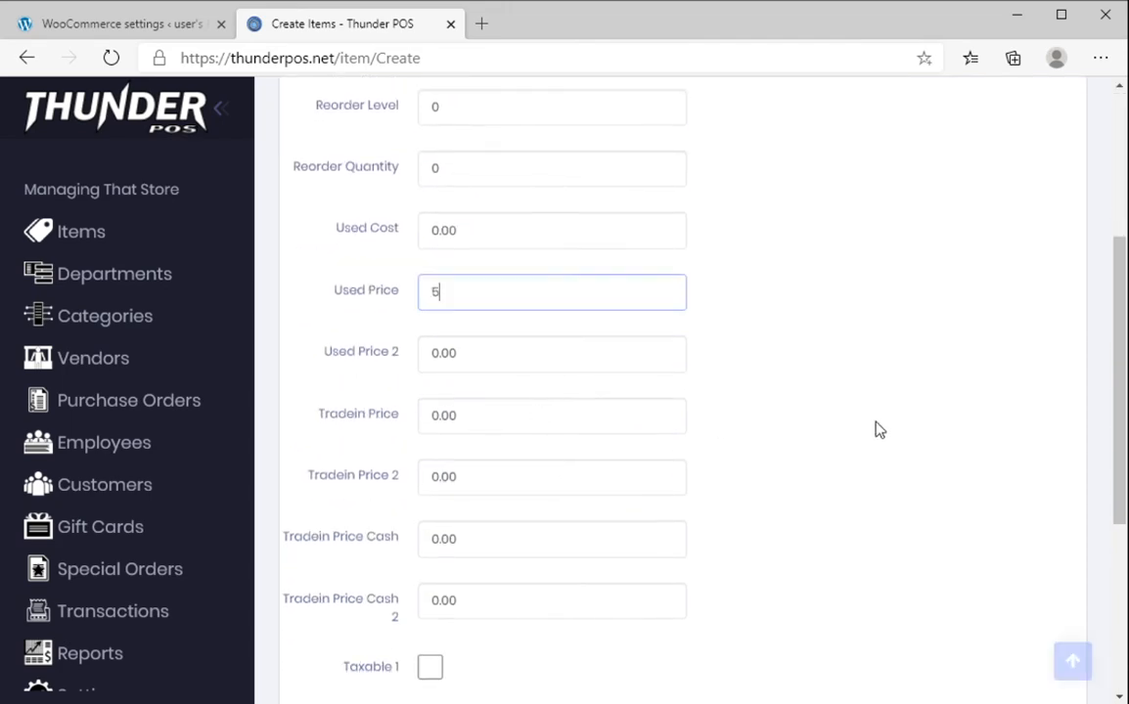
{"action": "left_click", "coordinate": [431, 309]}
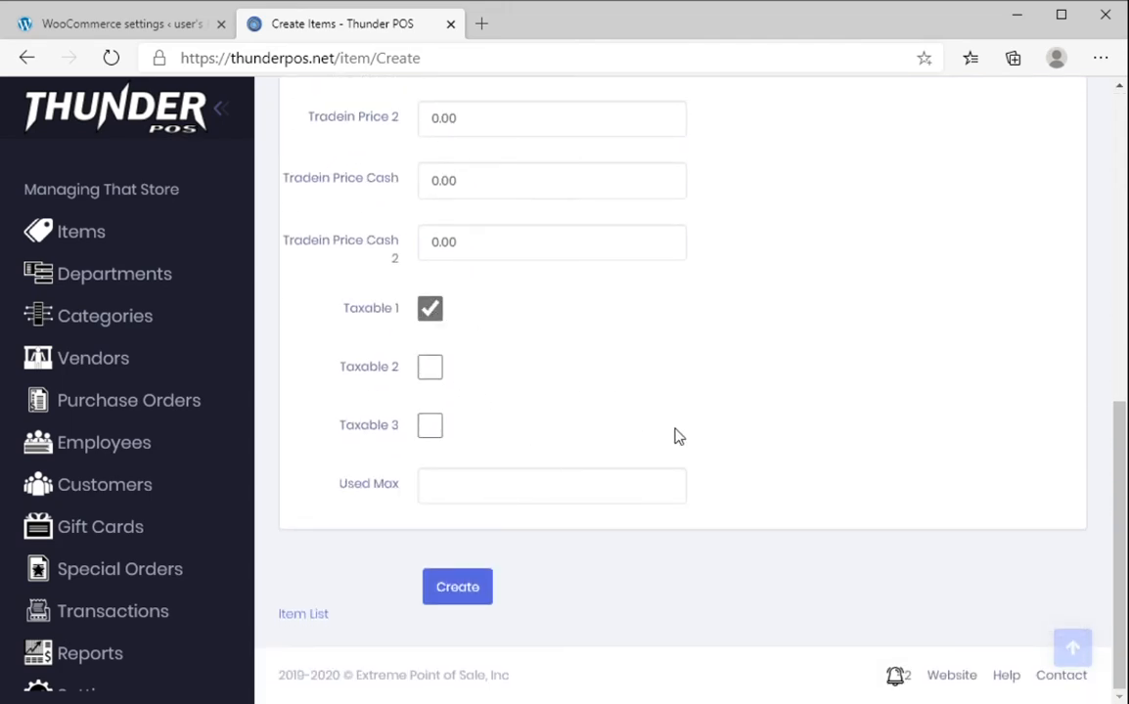
{"action": "scroll", "coordinate": [675, 432], "scroll_direction": "up", "scroll_amount": 10}
Mark the item On Web with weight 3, recheck pricing, and create it
{"action": "left_click", "coordinate": [774, 153]}
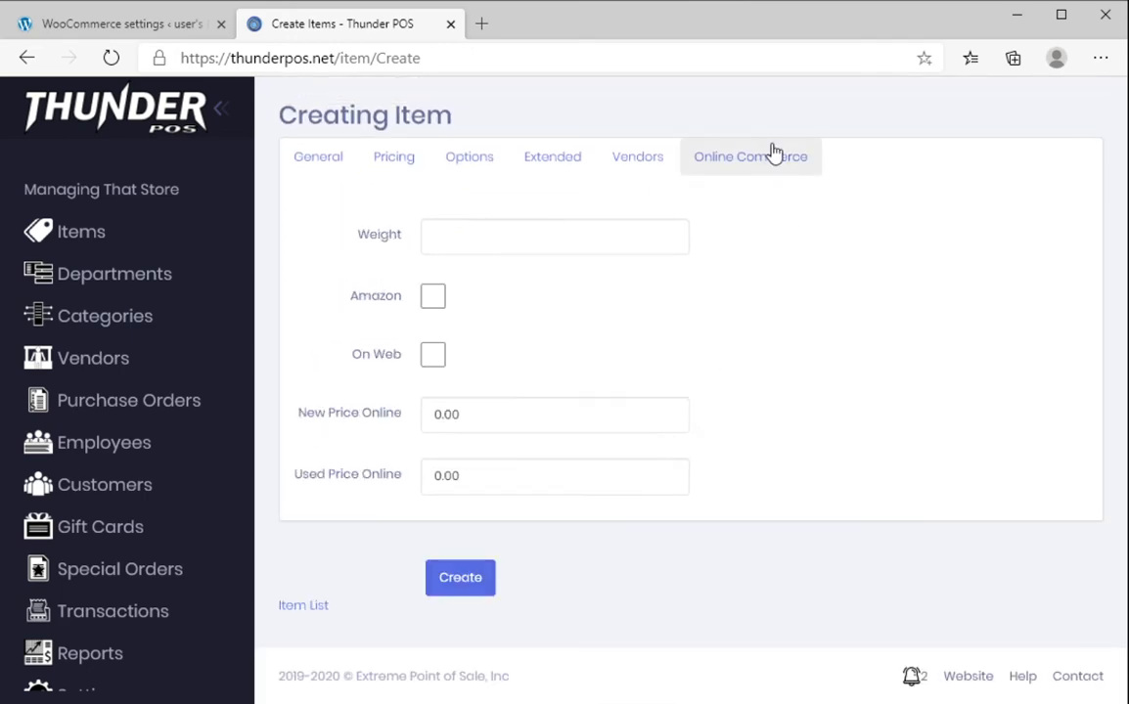
{"action": "left_click", "coordinate": [434, 357]}
{"action": "left_click", "coordinate": [448, 245]}
{"action": "type", "text": "3"}
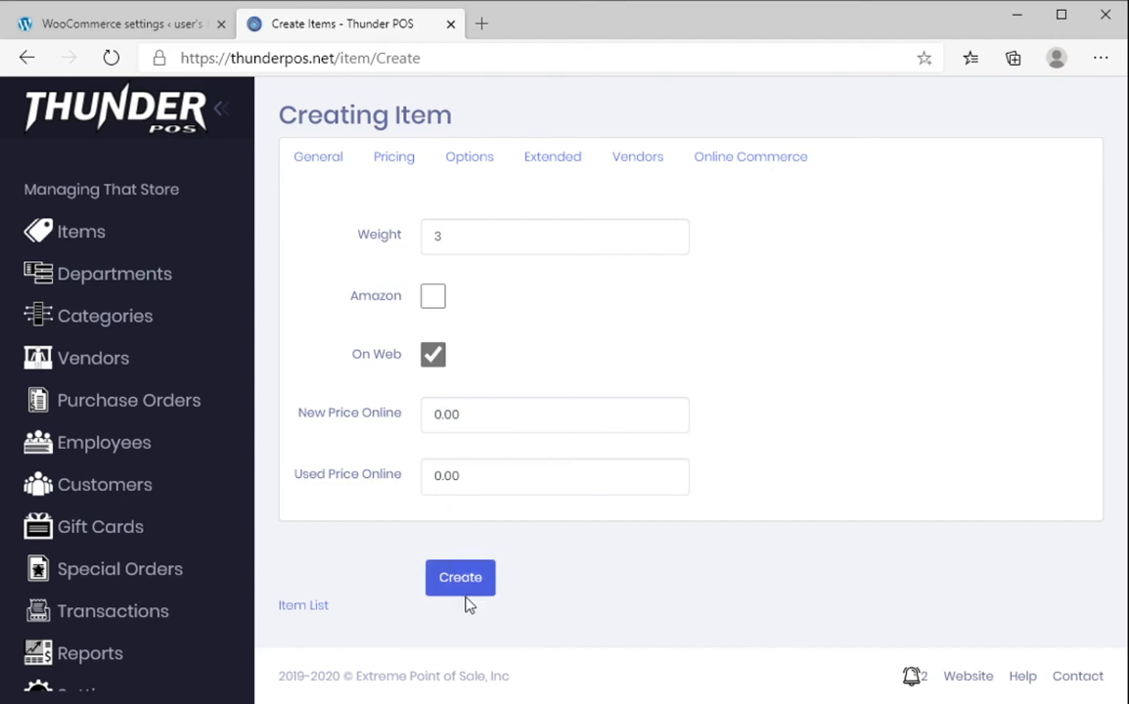
{"action": "left_click", "coordinate": [391, 162]}
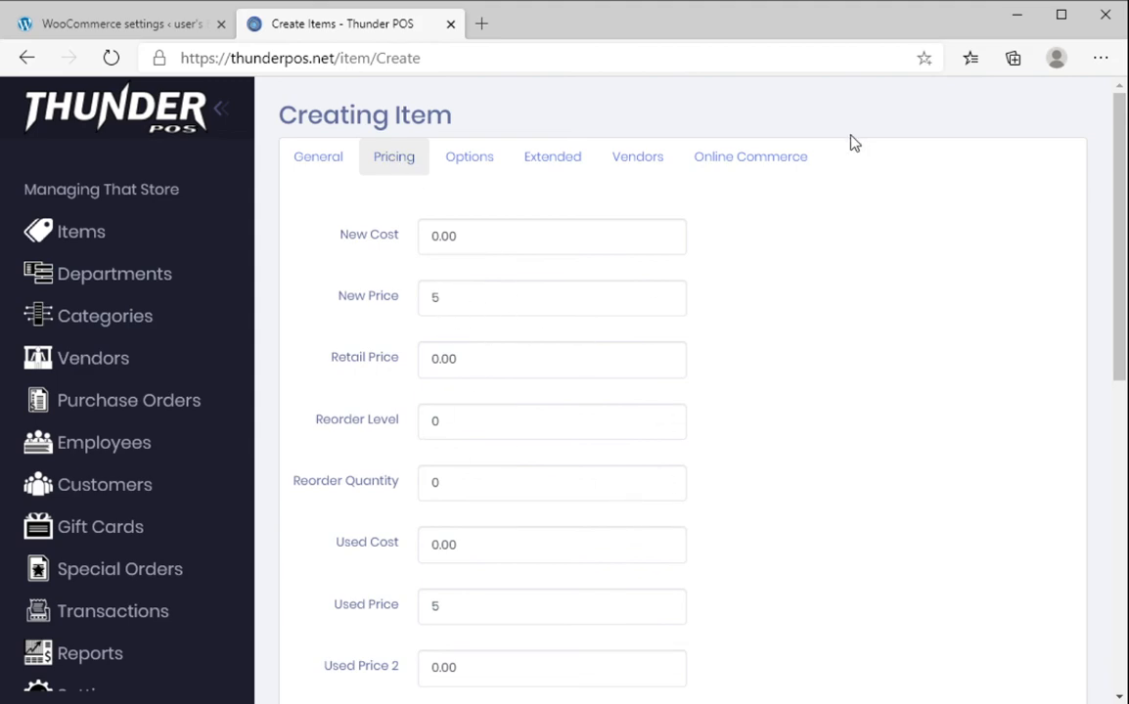
{"action": "left_click", "coordinate": [769, 168]}
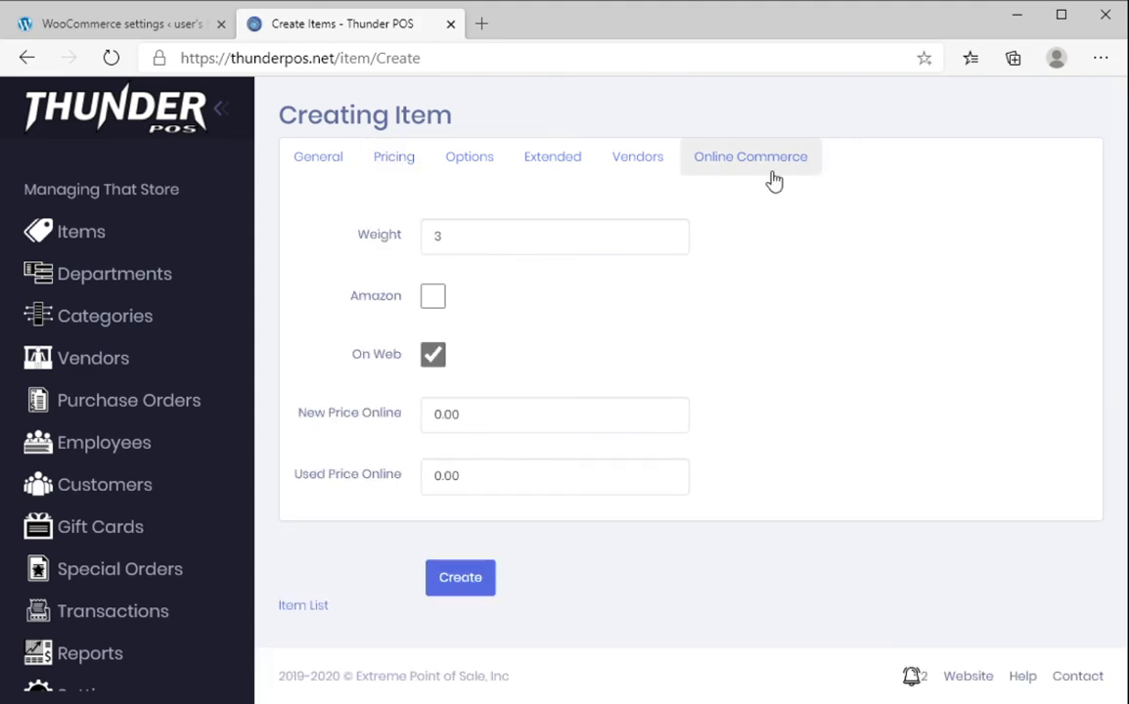
{"action": "left_click", "coordinate": [478, 589]}
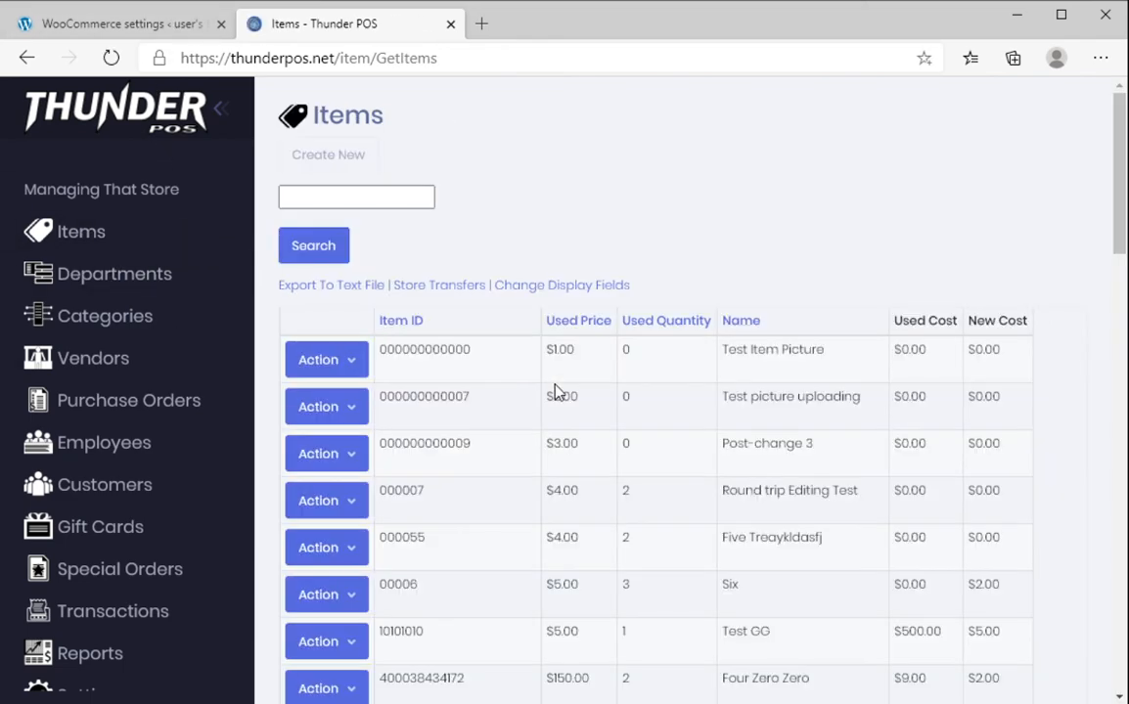
Open the 'Test for video' product from the WooCommerce products list
{"action": "left_click", "coordinate": [145, 30]}
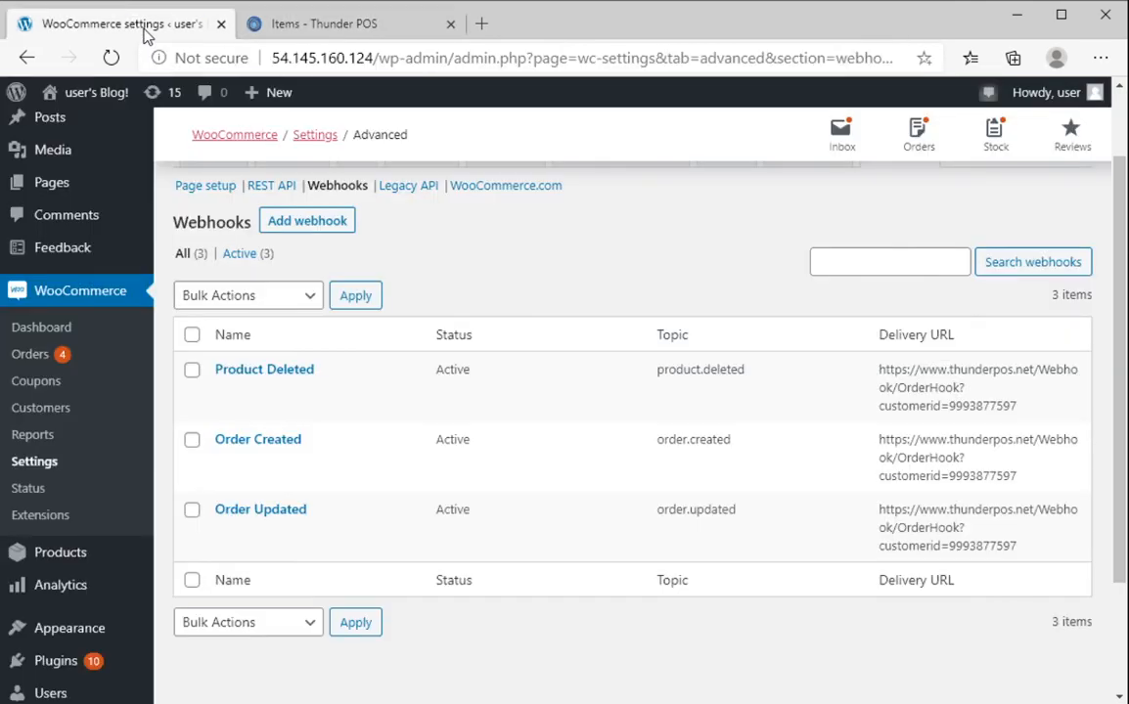
{"action": "left_click", "coordinate": [57, 557]}
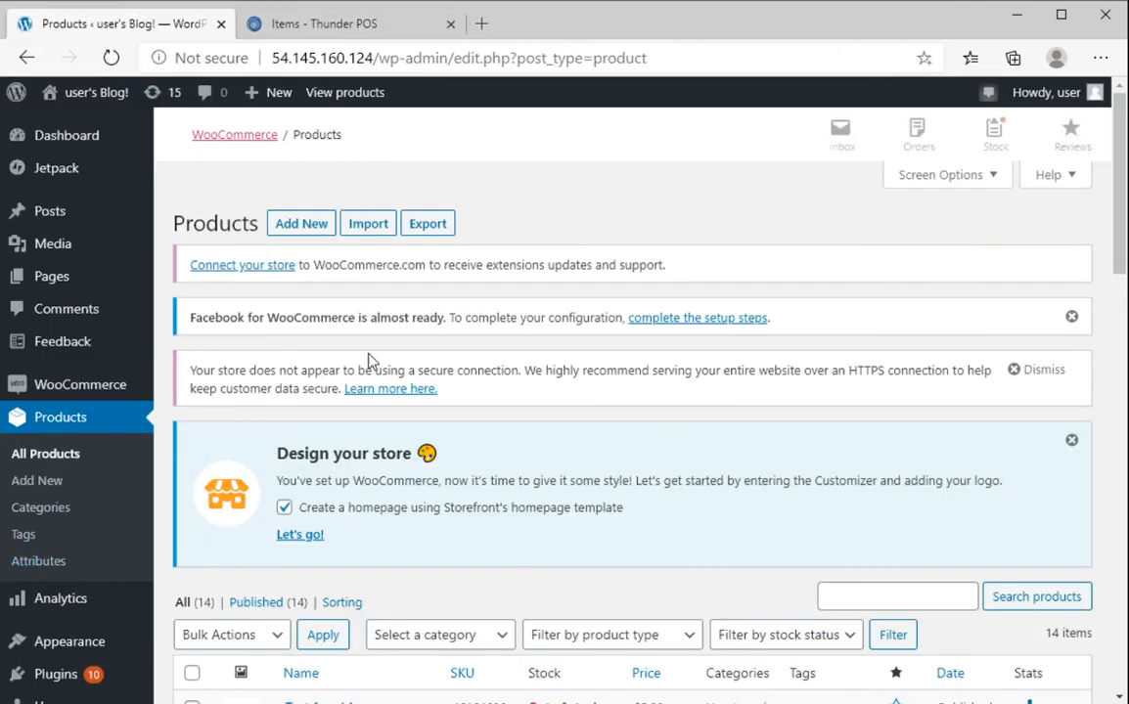
{"action": "scroll", "coordinate": [370, 362], "scroll_direction": "down", "scroll_amount": 2}
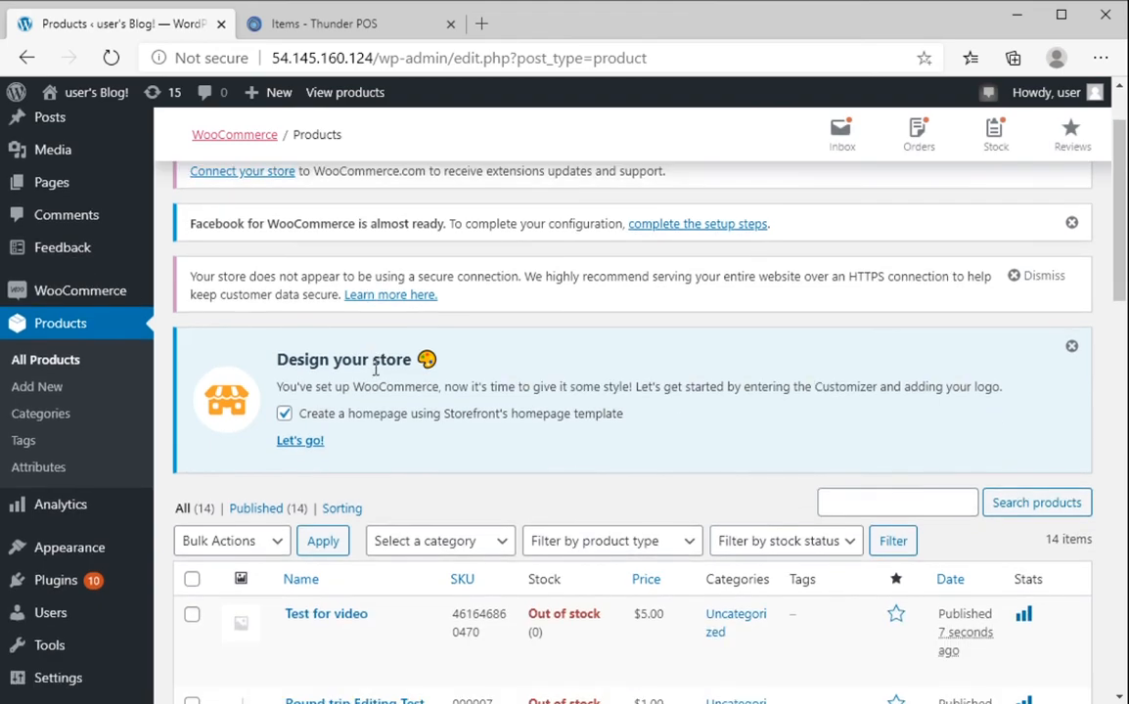
{"action": "left_click", "coordinate": [332, 614]}
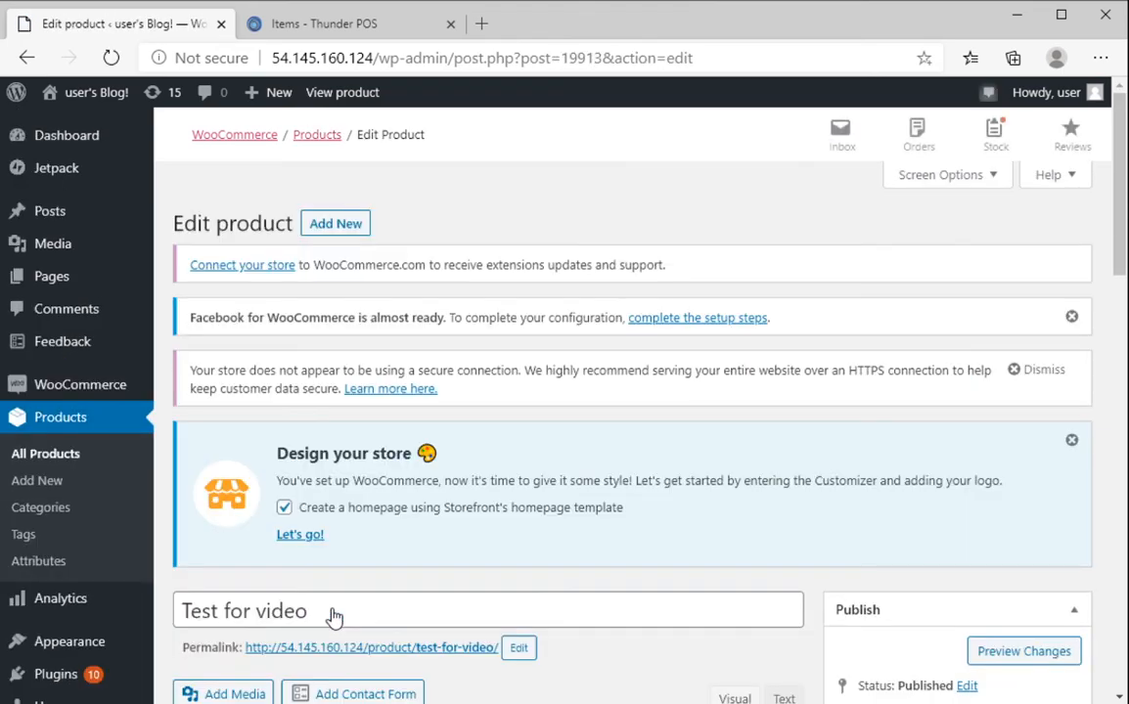
{"action": "scroll", "coordinate": [332, 616], "scroll_direction": "down", "scroll_amount": 7}
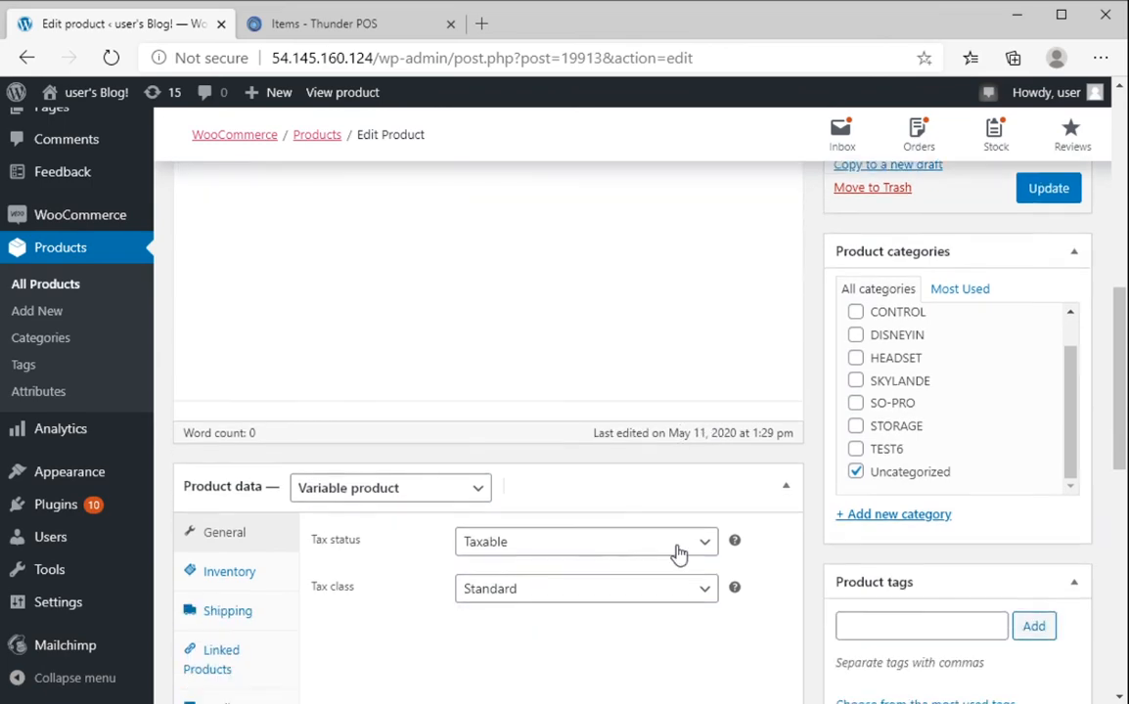
{"action": "scroll", "coordinate": [678, 555], "scroll_direction": "down", "scroll_amount": 2}
{"action": "scroll", "coordinate": [392, 505], "scroll_direction": "down", "scroll_amount": 1}
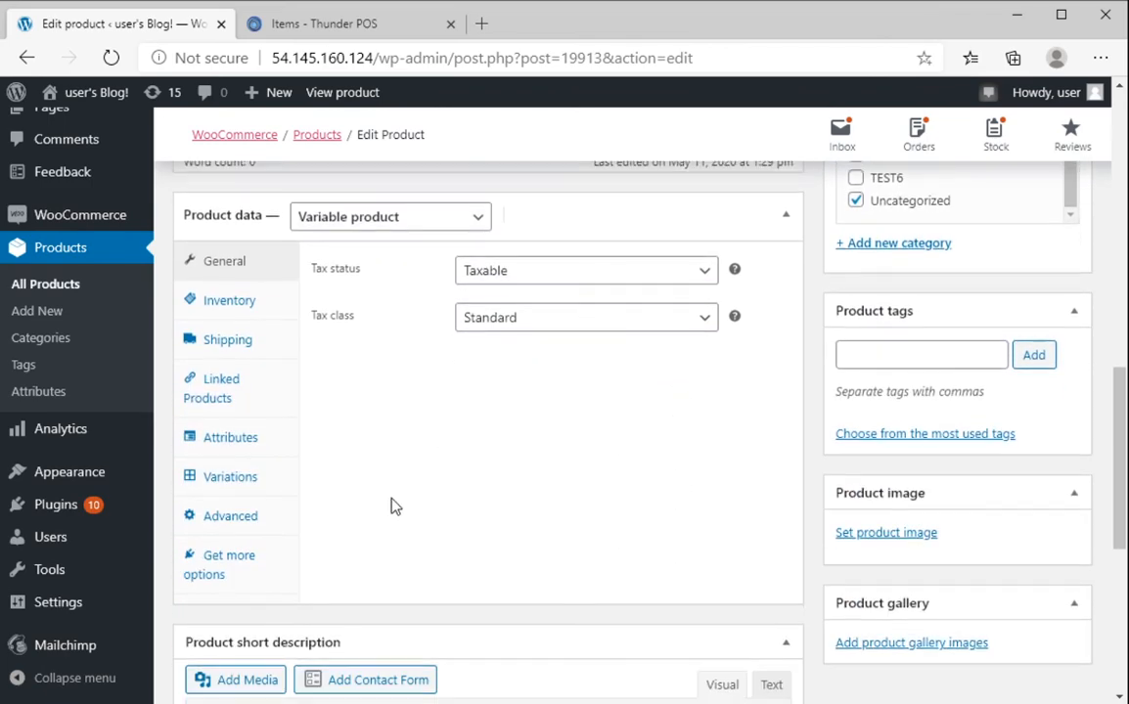
Expand the New and Used variations to check their price of 5
{"action": "left_click", "coordinate": [239, 484]}
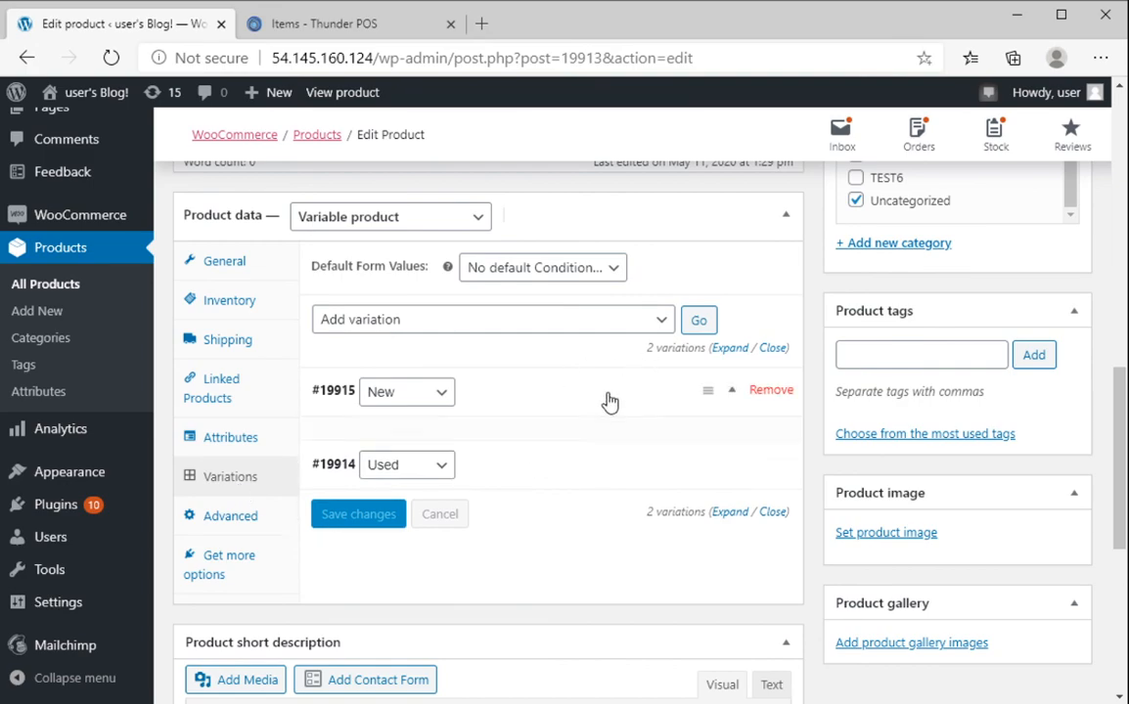
{"action": "left_click", "coordinate": [562, 399]}
{"action": "scroll", "coordinate": [341, 494], "scroll_direction": "down", "scroll_amount": 2}
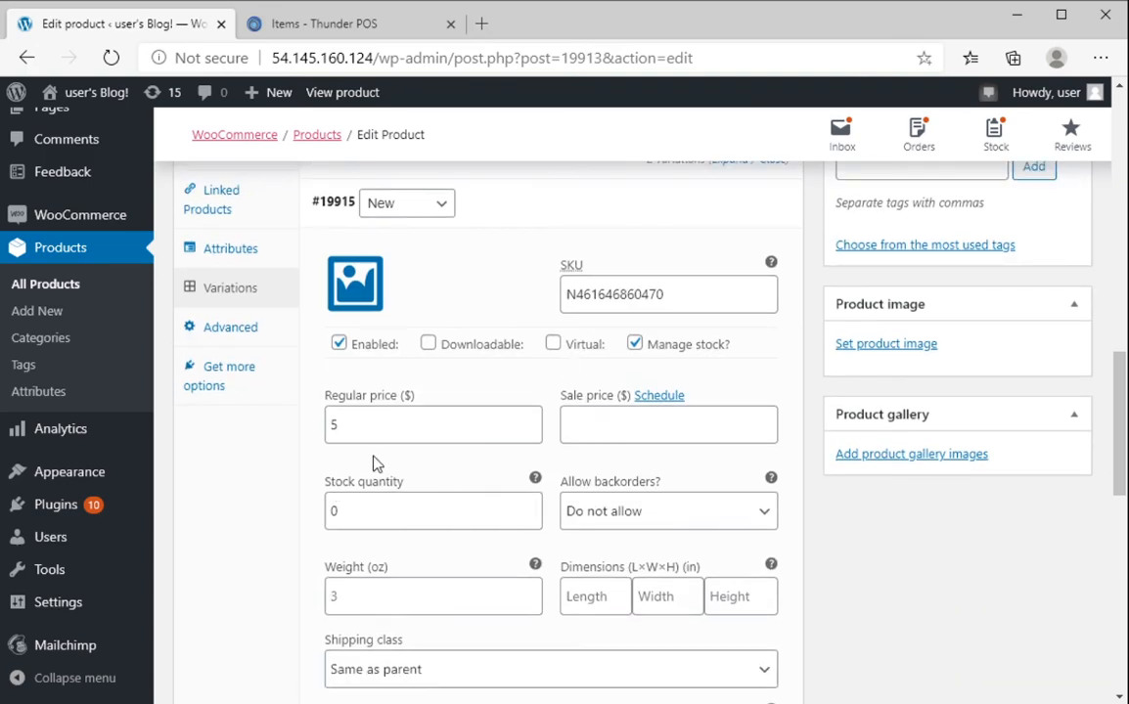
{"action": "scroll", "coordinate": [372, 460], "scroll_direction": "down", "scroll_amount": 7}
{"action": "left_click", "coordinate": [581, 245]}
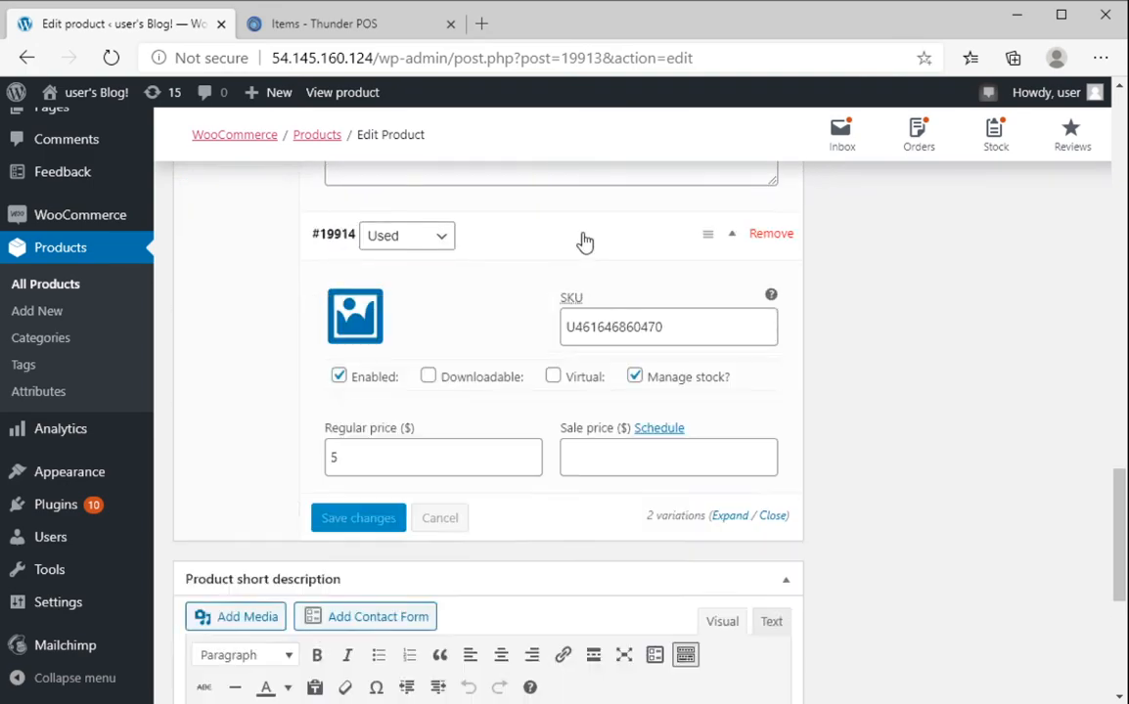
{"action": "scroll", "coordinate": [509, 430], "scroll_direction": "up", "scroll_amount": 20}
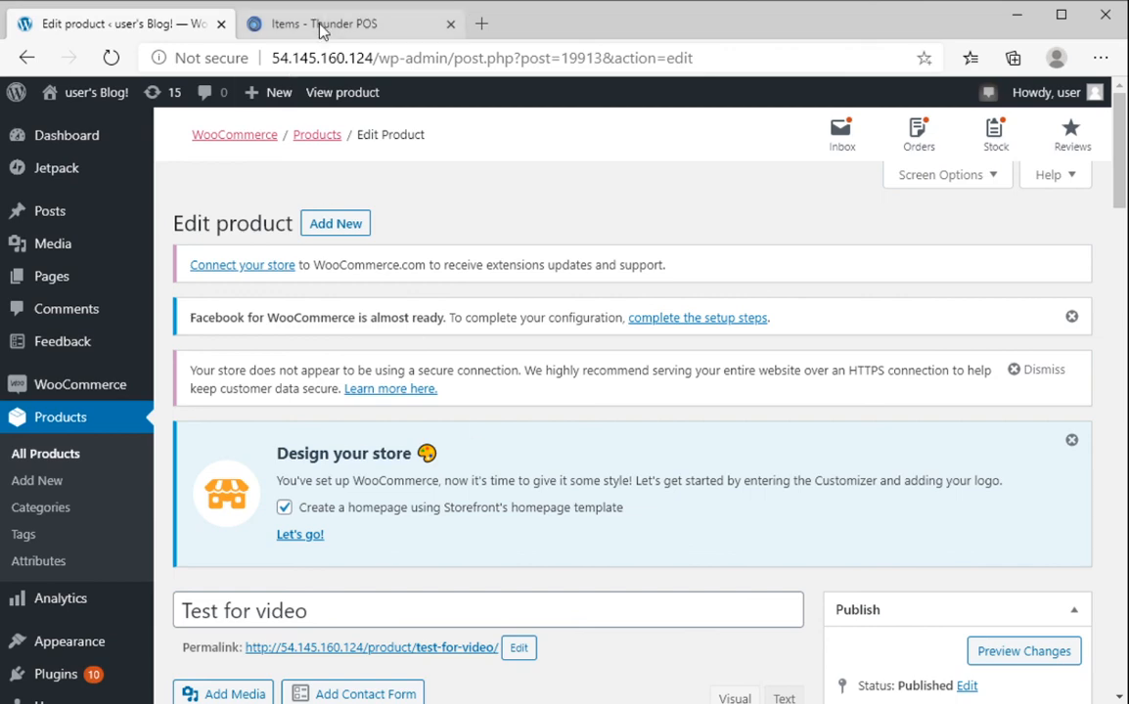
Return to the ThunderPOS Items list
{"action": "left_click", "coordinate": [391, 23]}
{"action": "scroll", "coordinate": [959, 433], "scroll_direction": "down", "scroll_amount": 5}
{"action": "scroll", "coordinate": [959, 433], "scroll_direction": "down", "scroll_amount": 15}
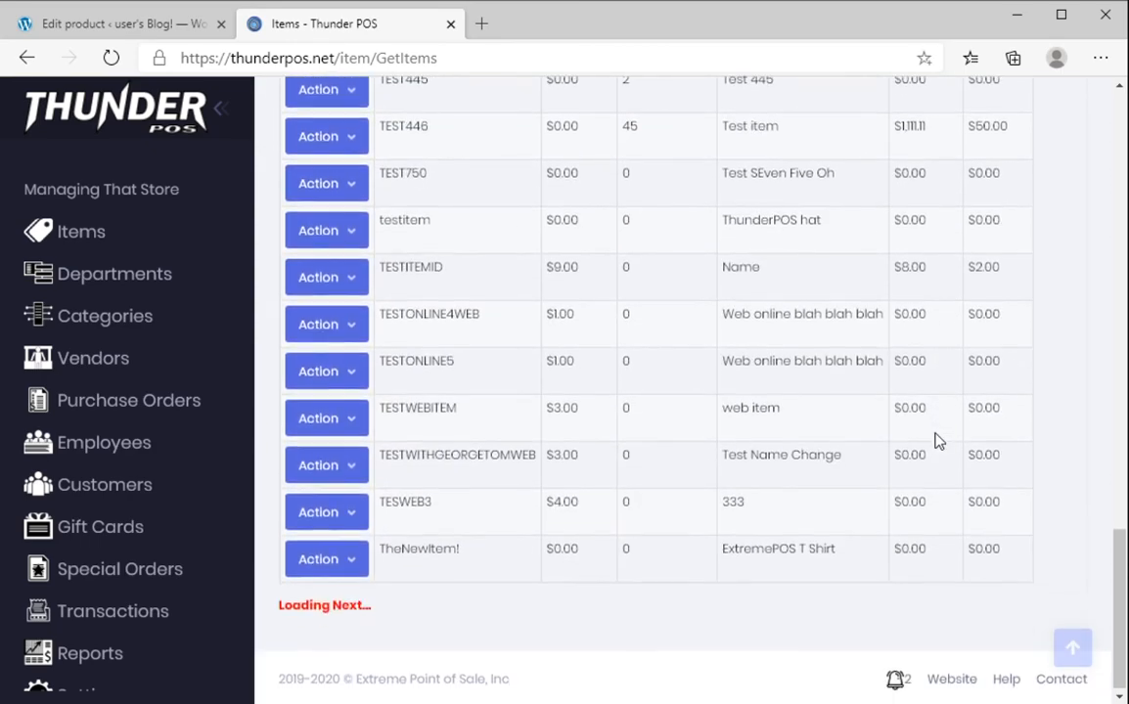
{"action": "left_click", "coordinate": [897, 685]}
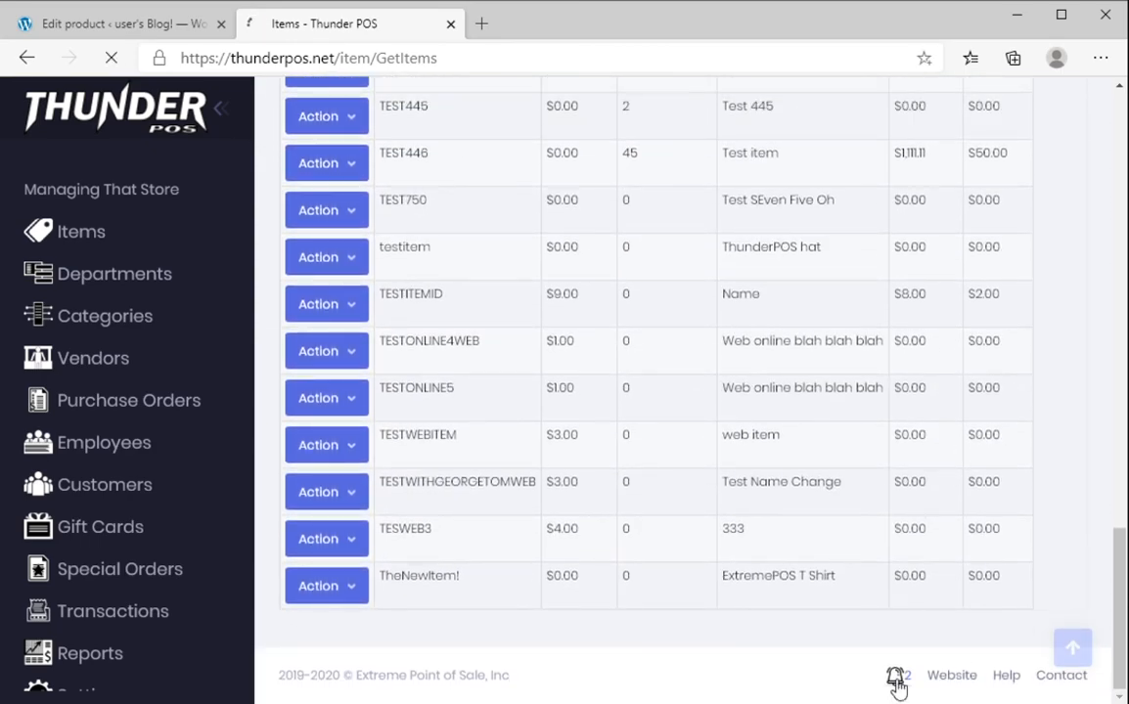